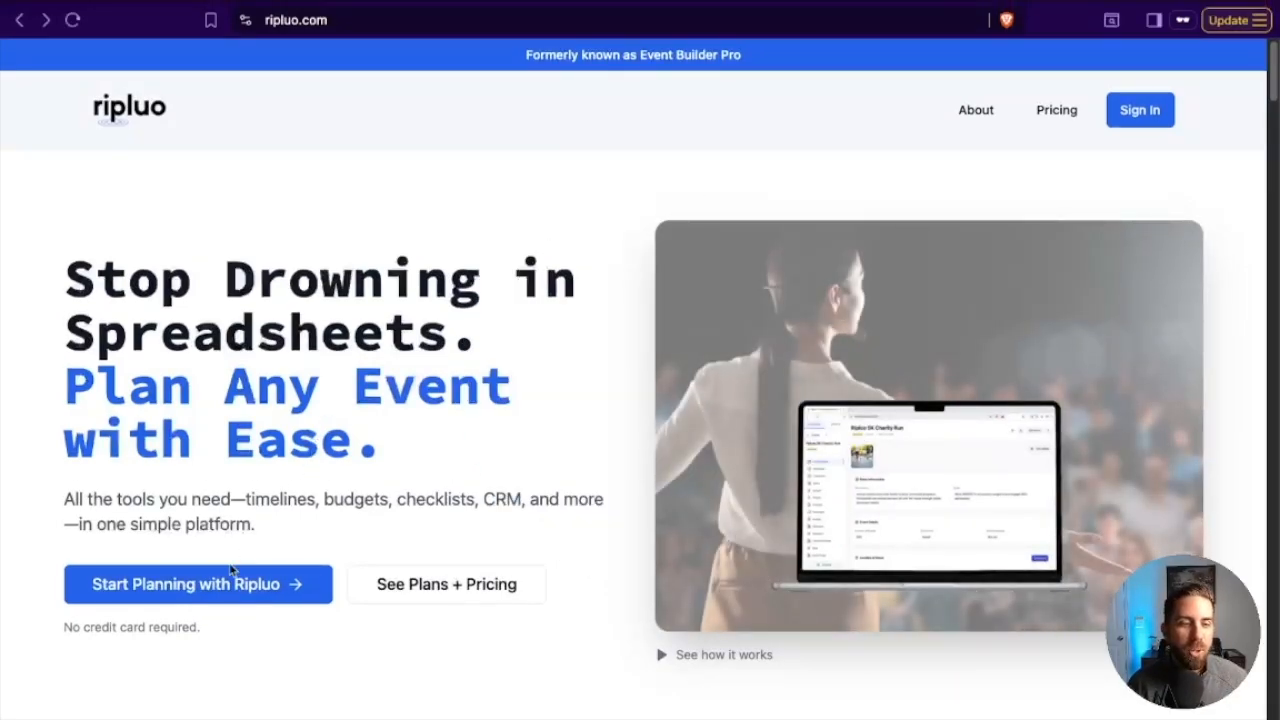
Register a new account named "Ripluo Demo" with URL ripluo-demo, filling in the name, email and password fields, and dismiss the welcome tour.
click(205, 585)
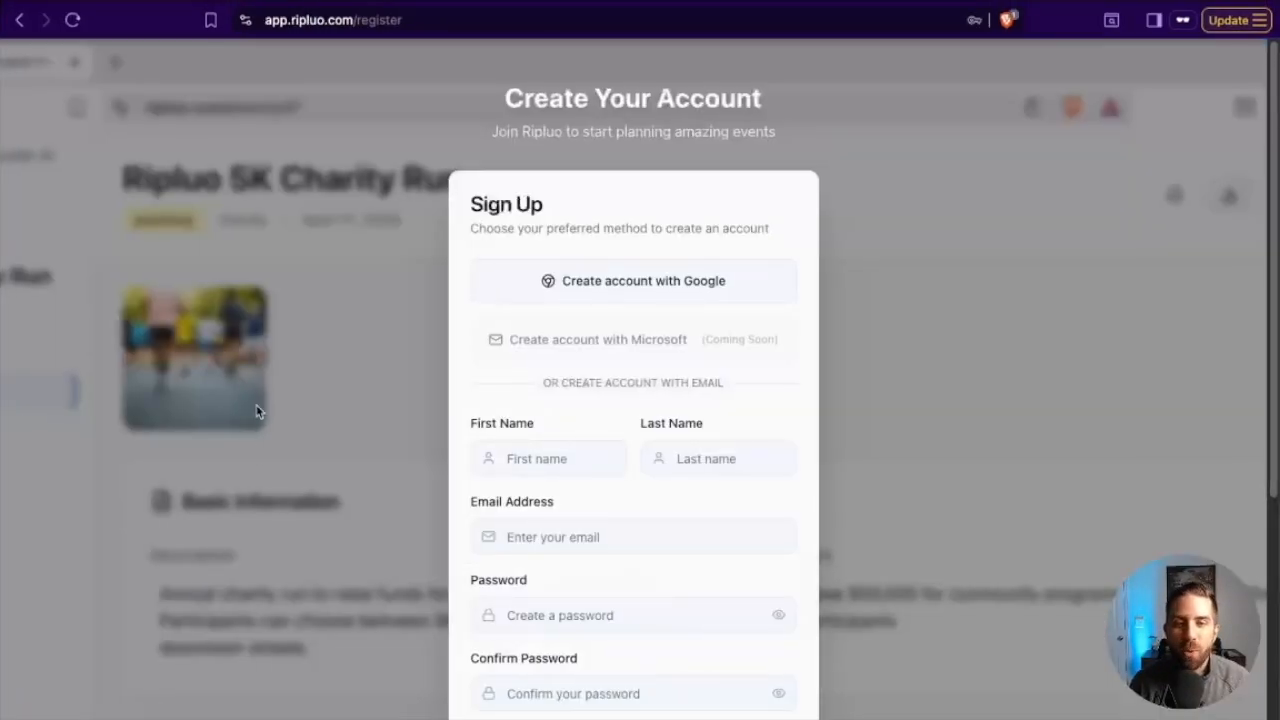
scroll(919, 265, down, 3)
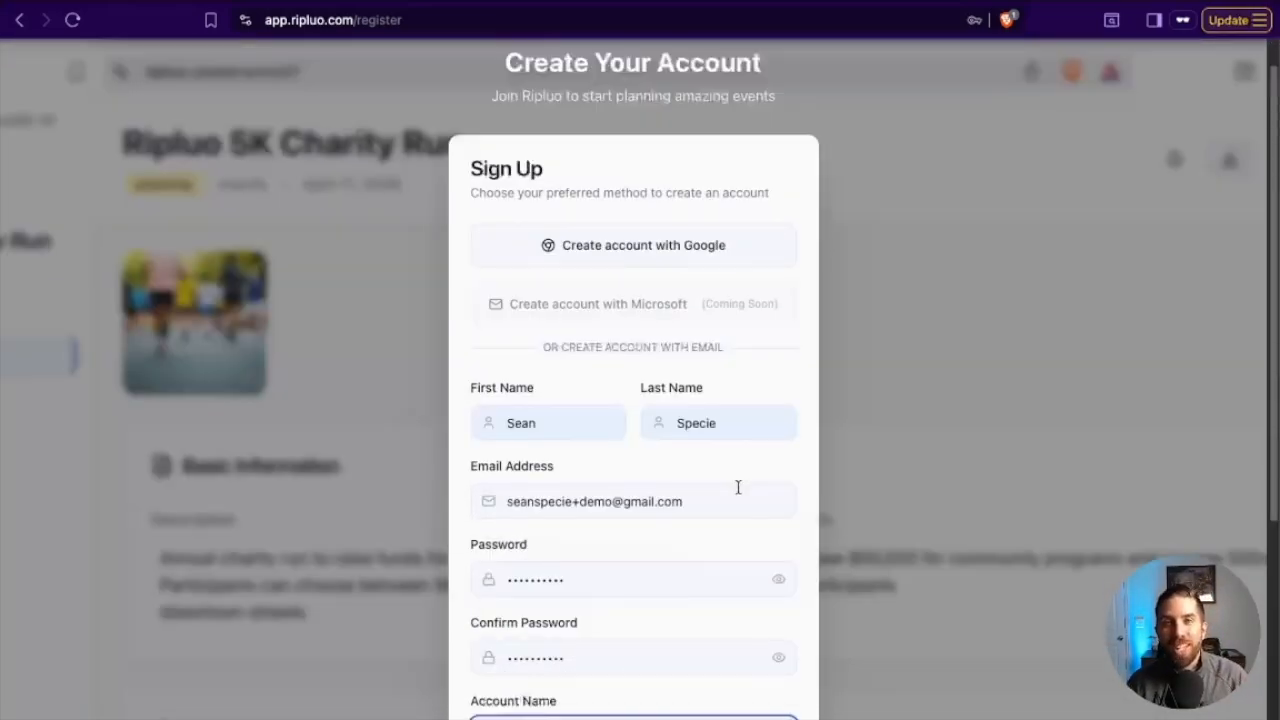
scroll(738, 487, down, 1)
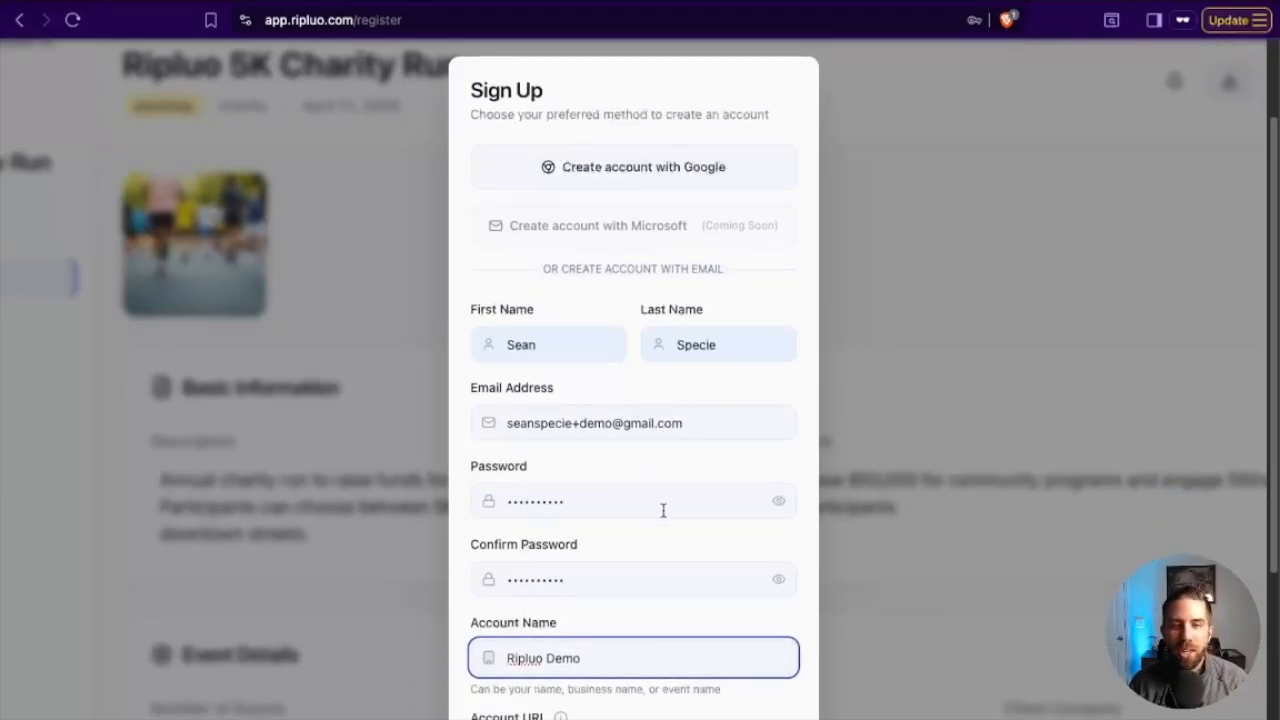
scroll(664, 512, down, 2)
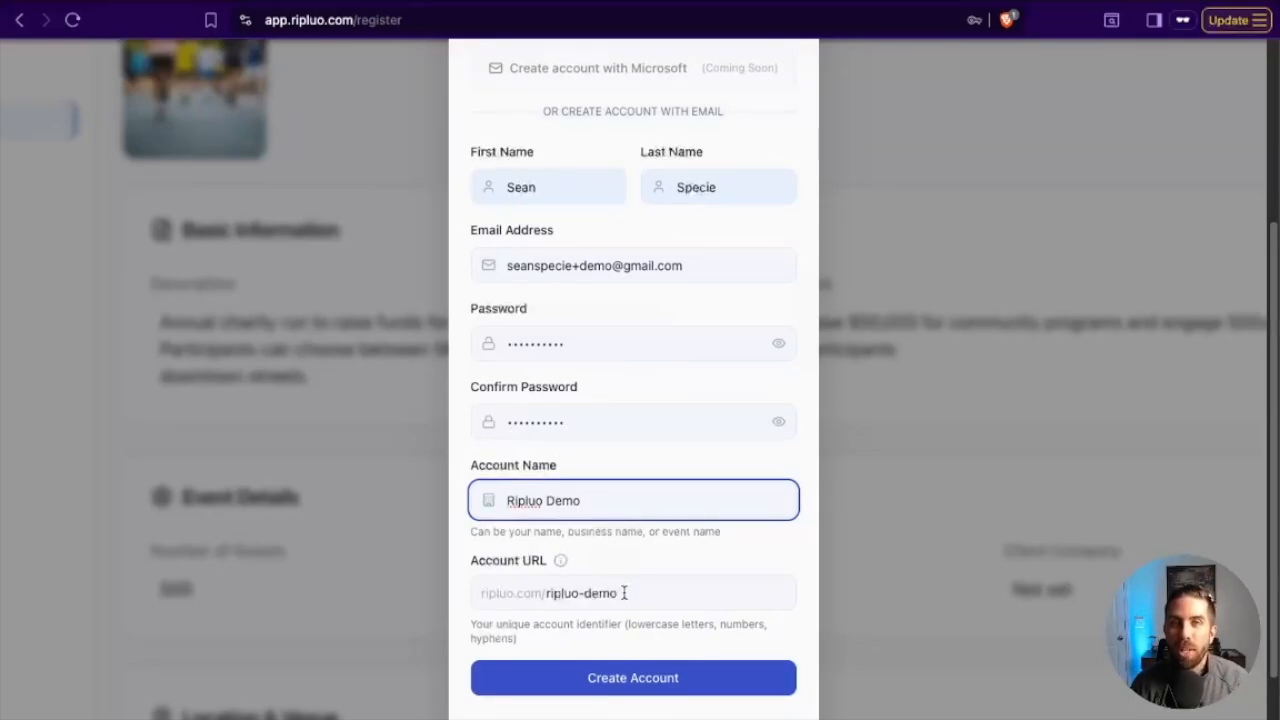
scroll(628, 594, down, 1)
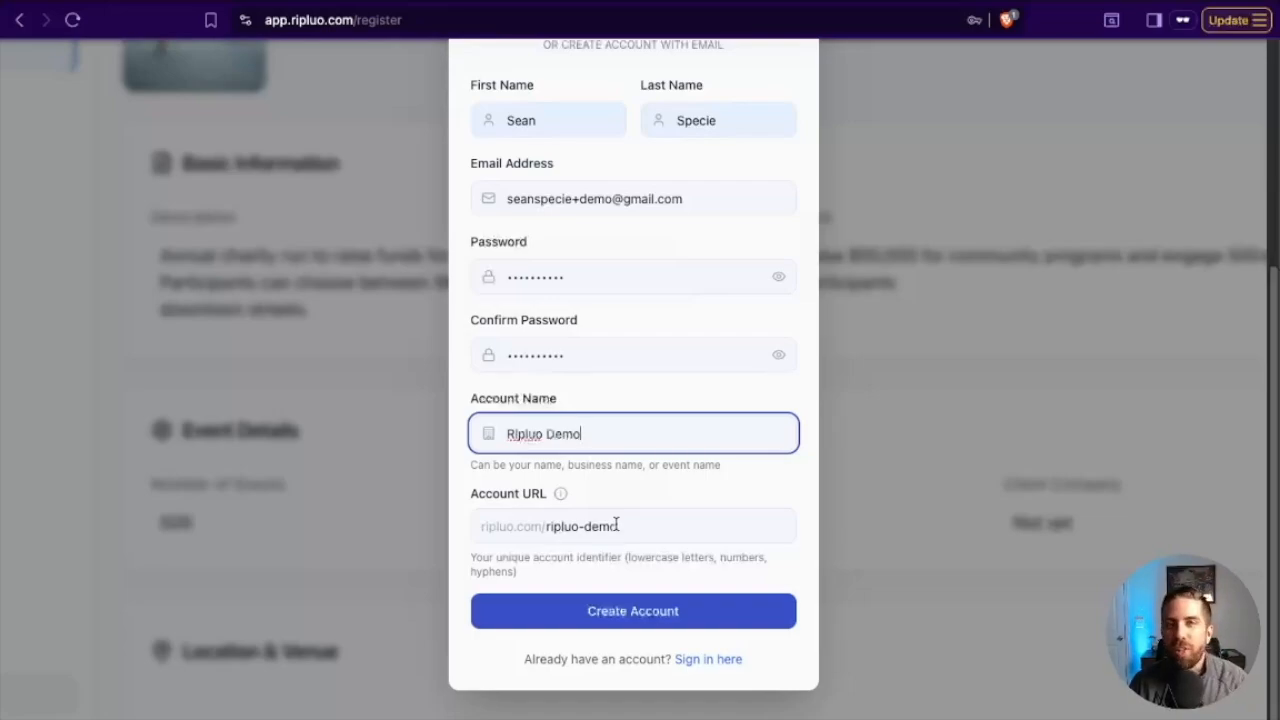
click(634, 611)
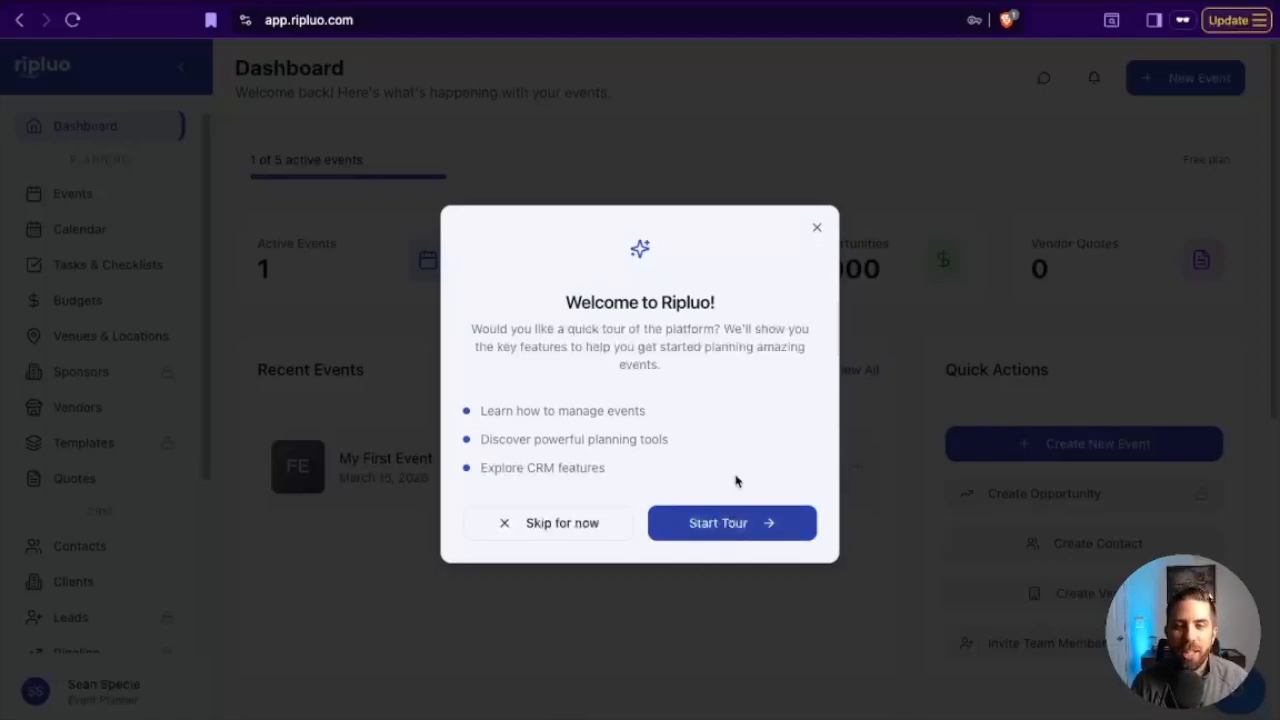
click(817, 231)
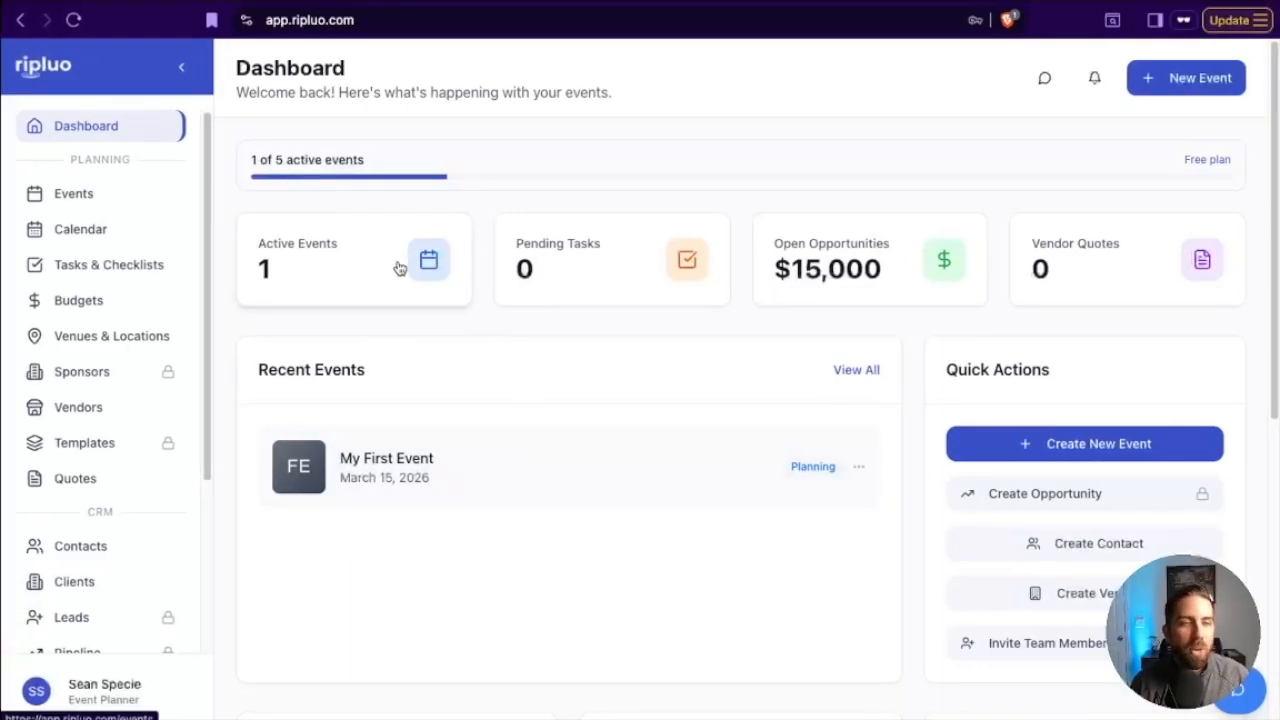
Examine the dashboard's navigation sections, active event usage, summary cards, recent events and quick actions.
scroll(100, 537, down, 5)
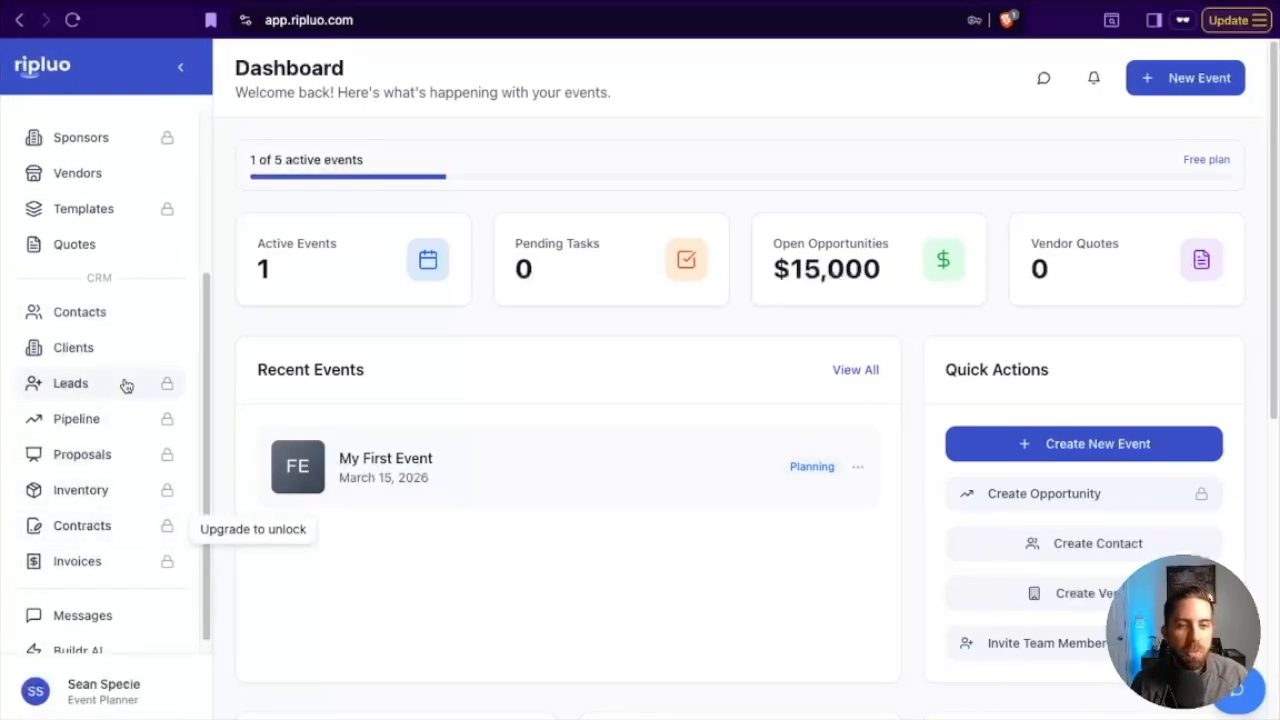
scroll(123, 388, up, 5)
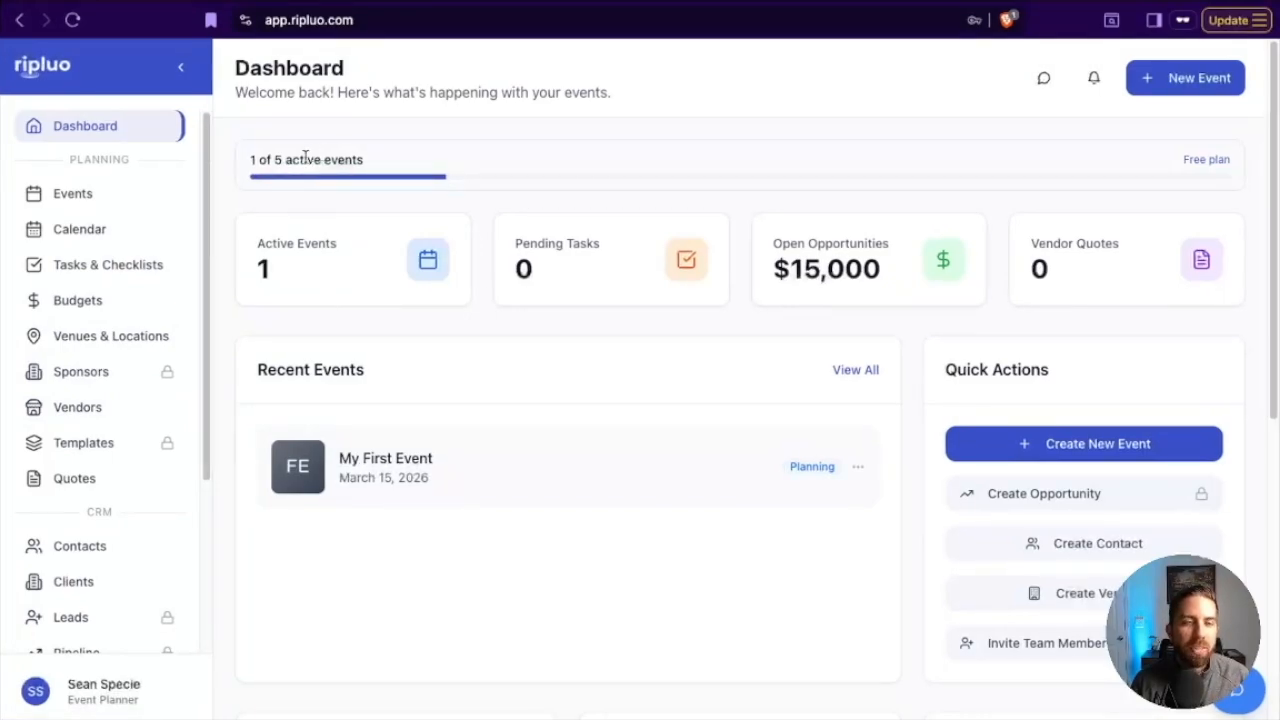
drag(232, 143, 1005, 606)
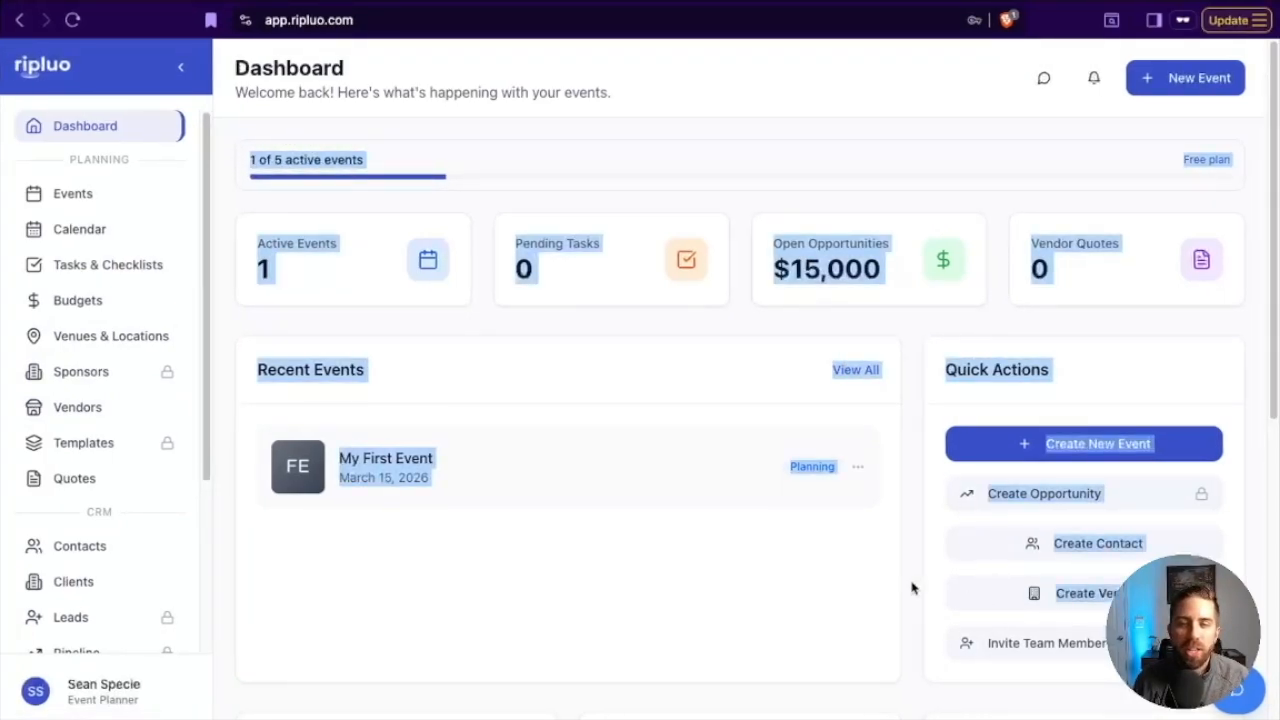
click(674, 520)
drag(245, 165, 370, 165)
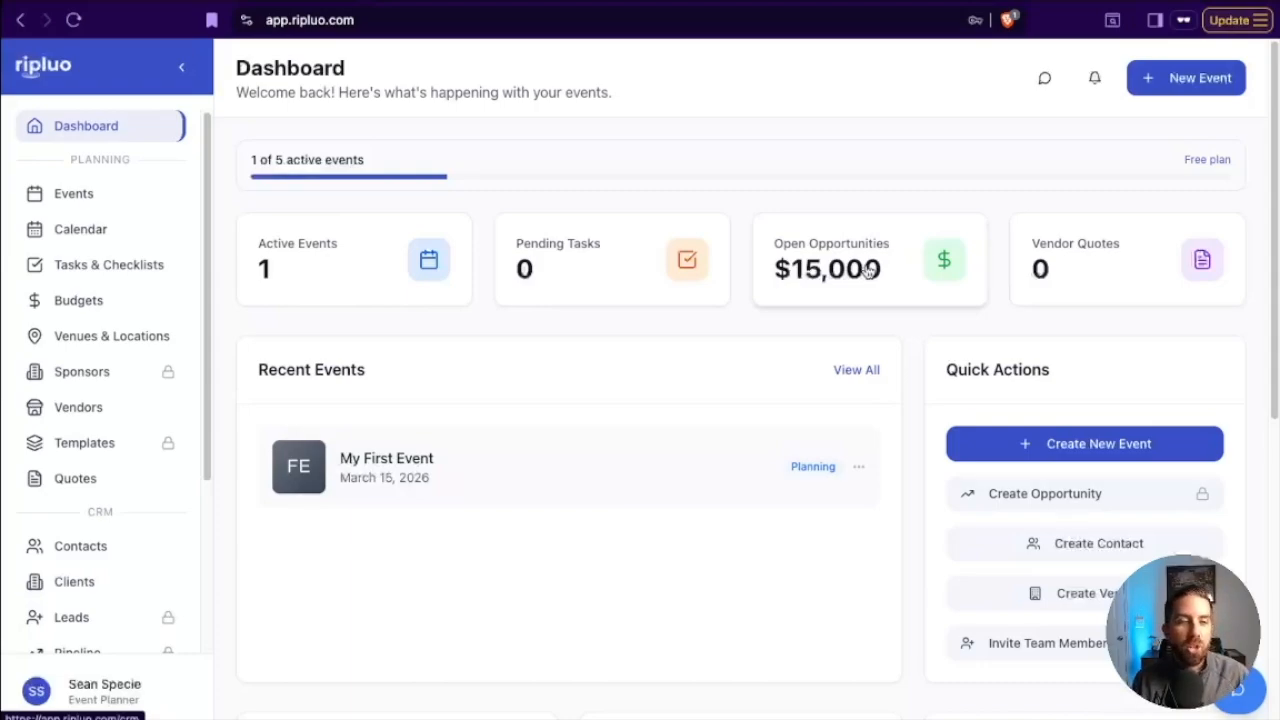
scroll(160, 505, down, 2)
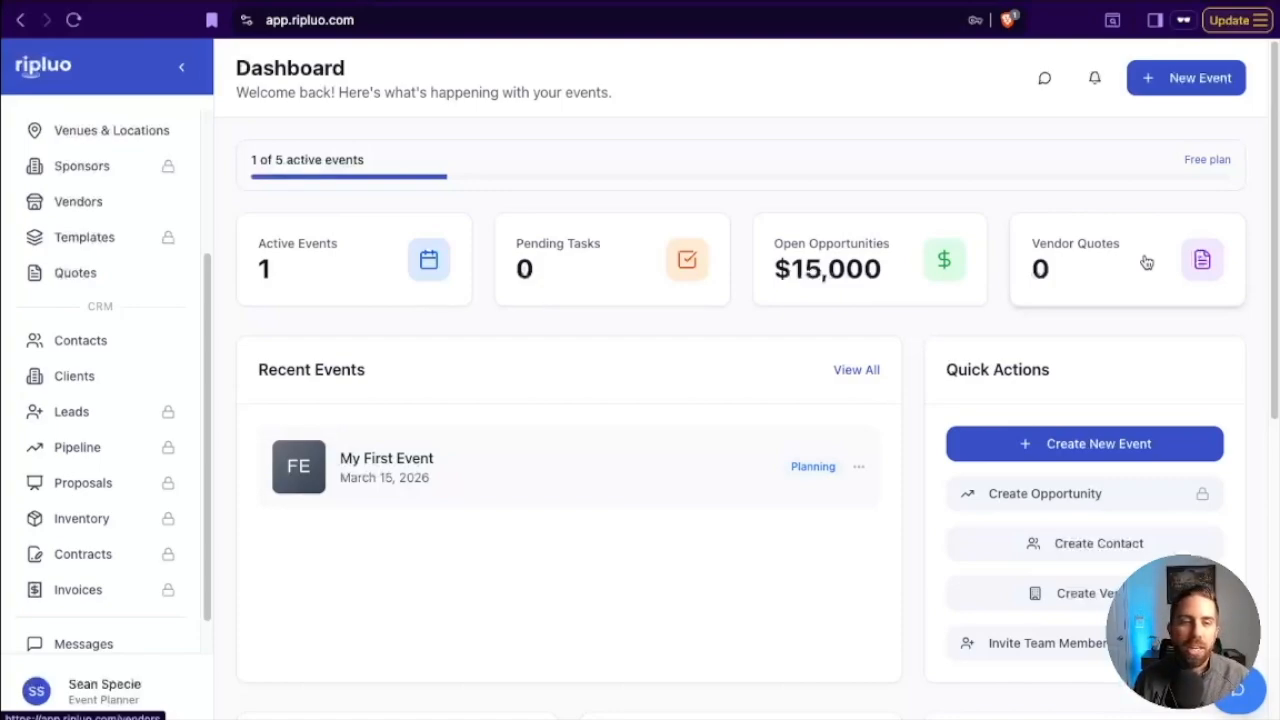
scroll(560, 528, down, 5)
scroll(558, 531, up, 2)
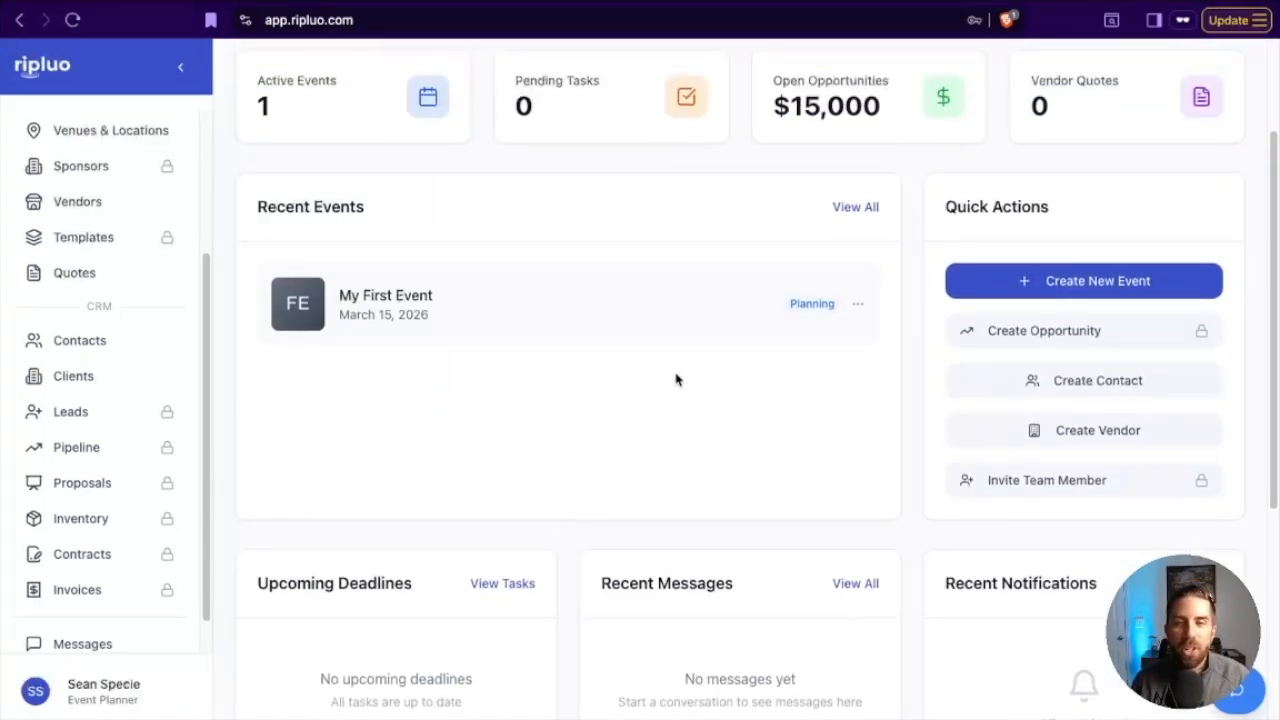
Open "My First Event" from the recent events and look over its available planning tools.
click(480, 313)
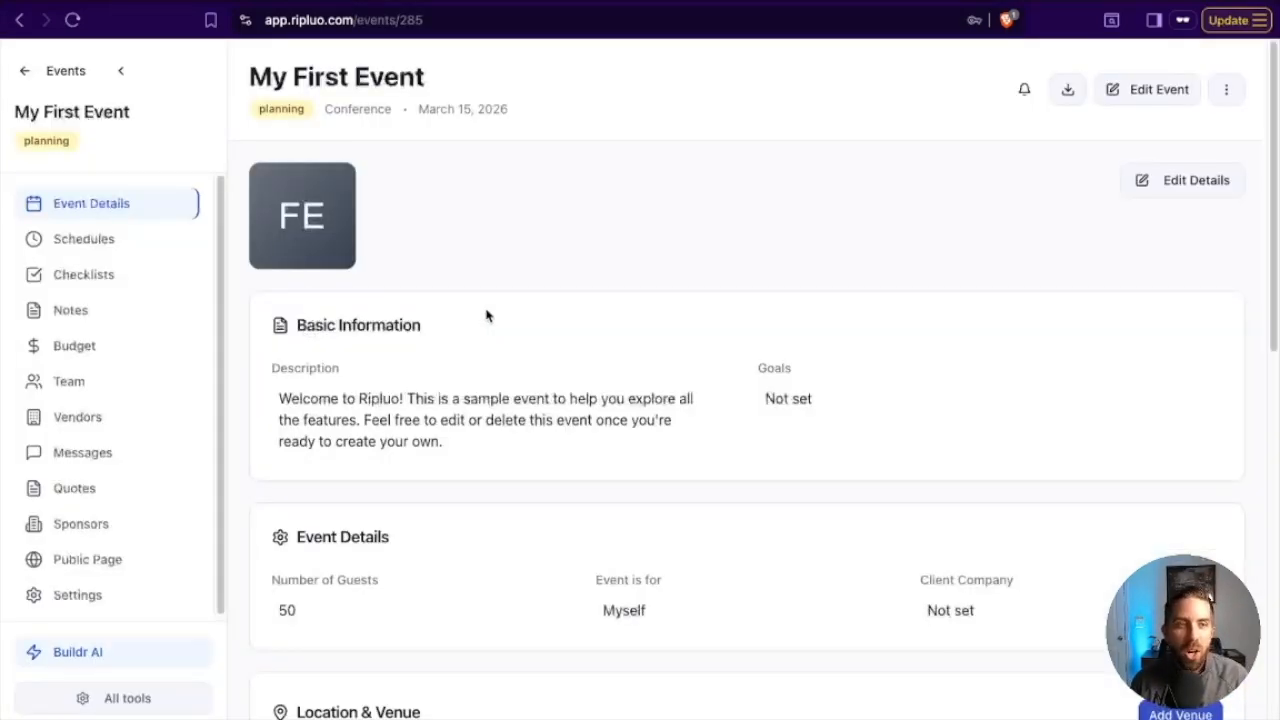
scroll(112, 450, down, 1)
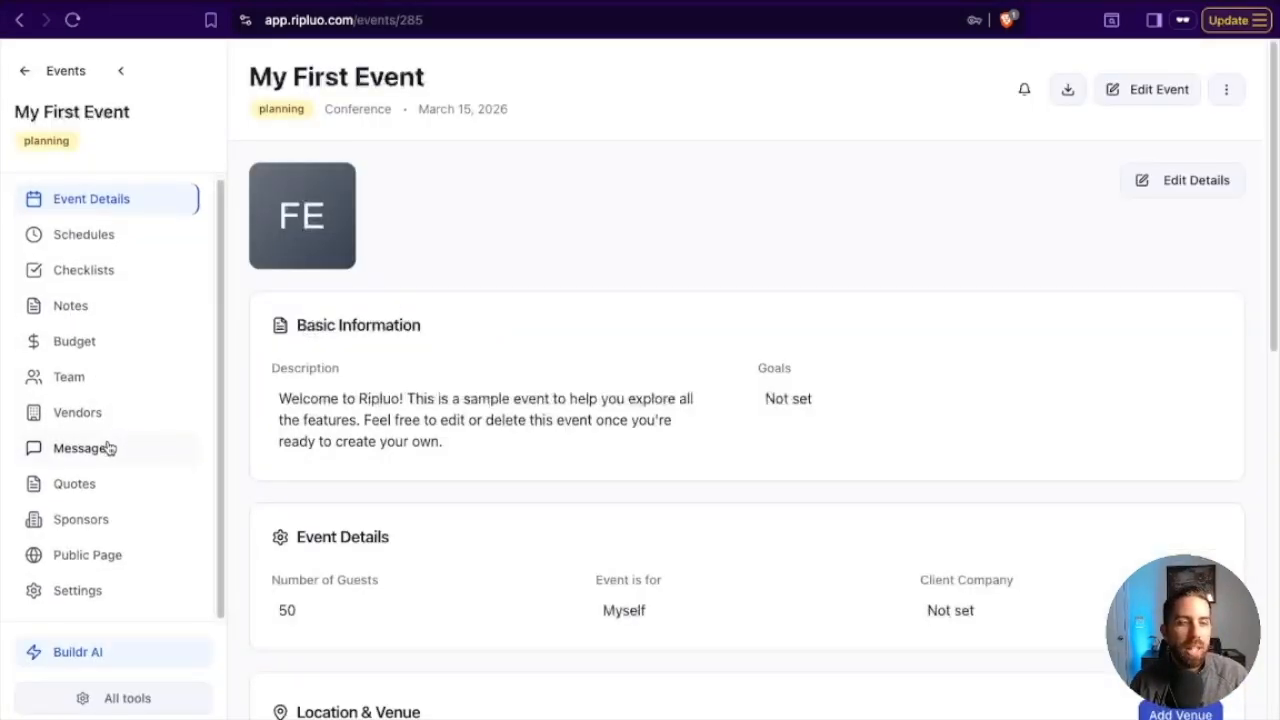
scroll(110, 448, up, 1)
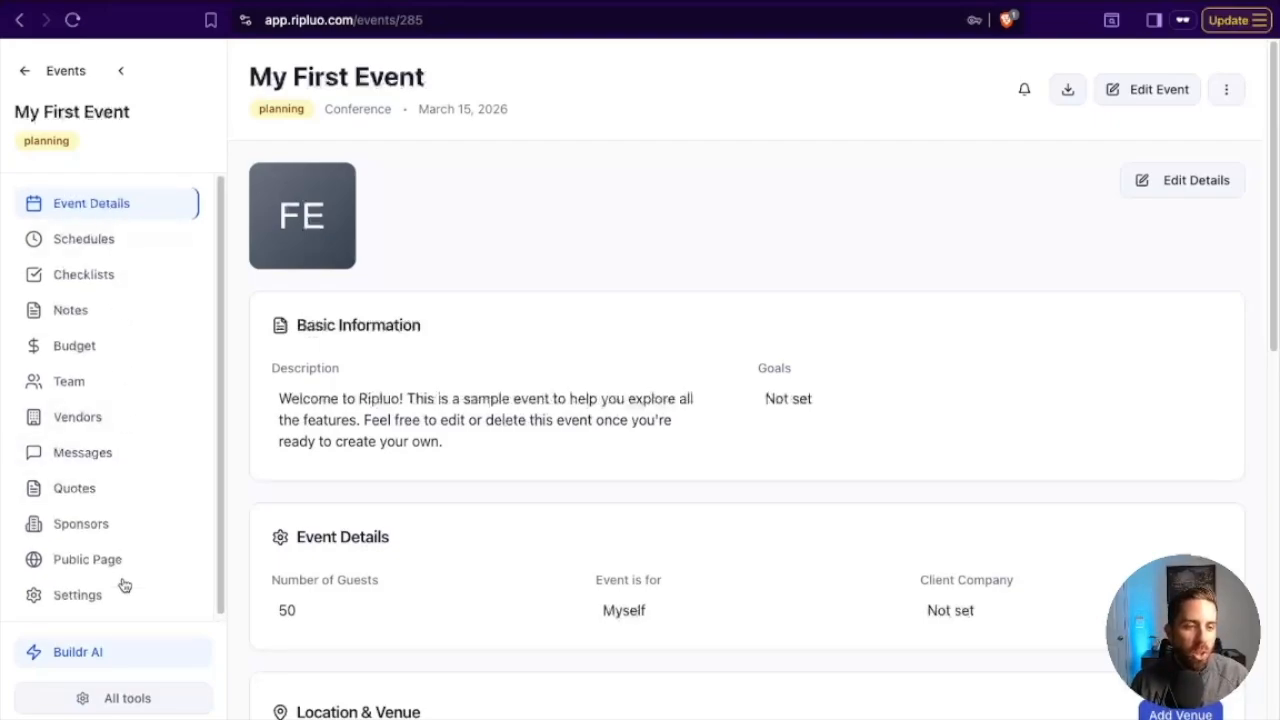
Hide the Sponsors, Quotes and Public Page tools for this event and save the tool configuration.
click(121, 701)
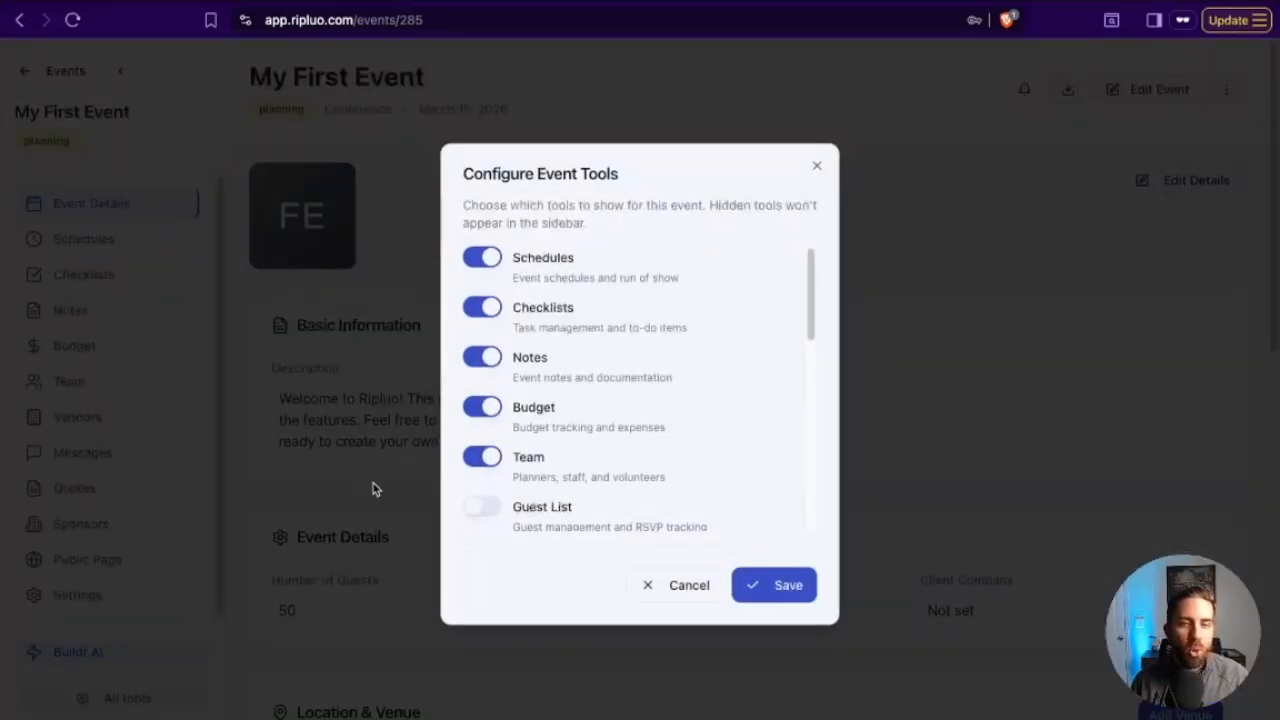
scroll(613, 360, down, 5)
scroll(610, 366, down, 3)
scroll(618, 340, up, 1)
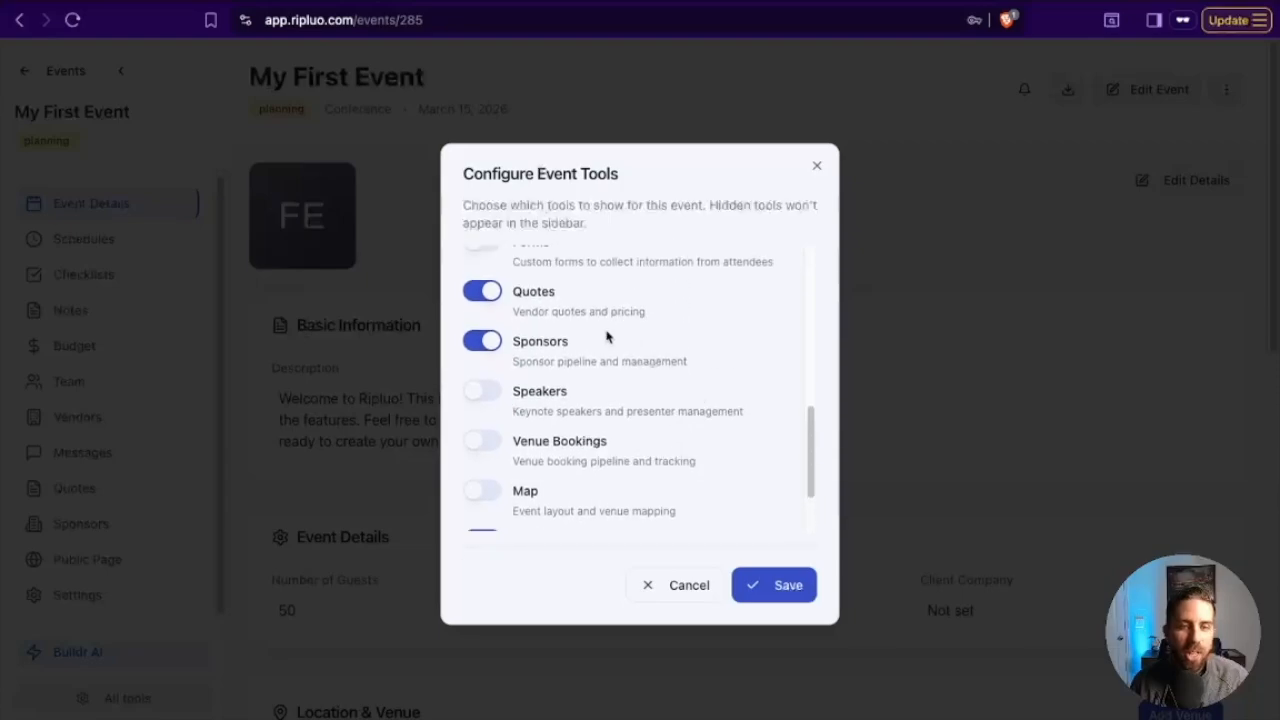
click(484, 344)
click(485, 292)
scroll(608, 358, down, 2)
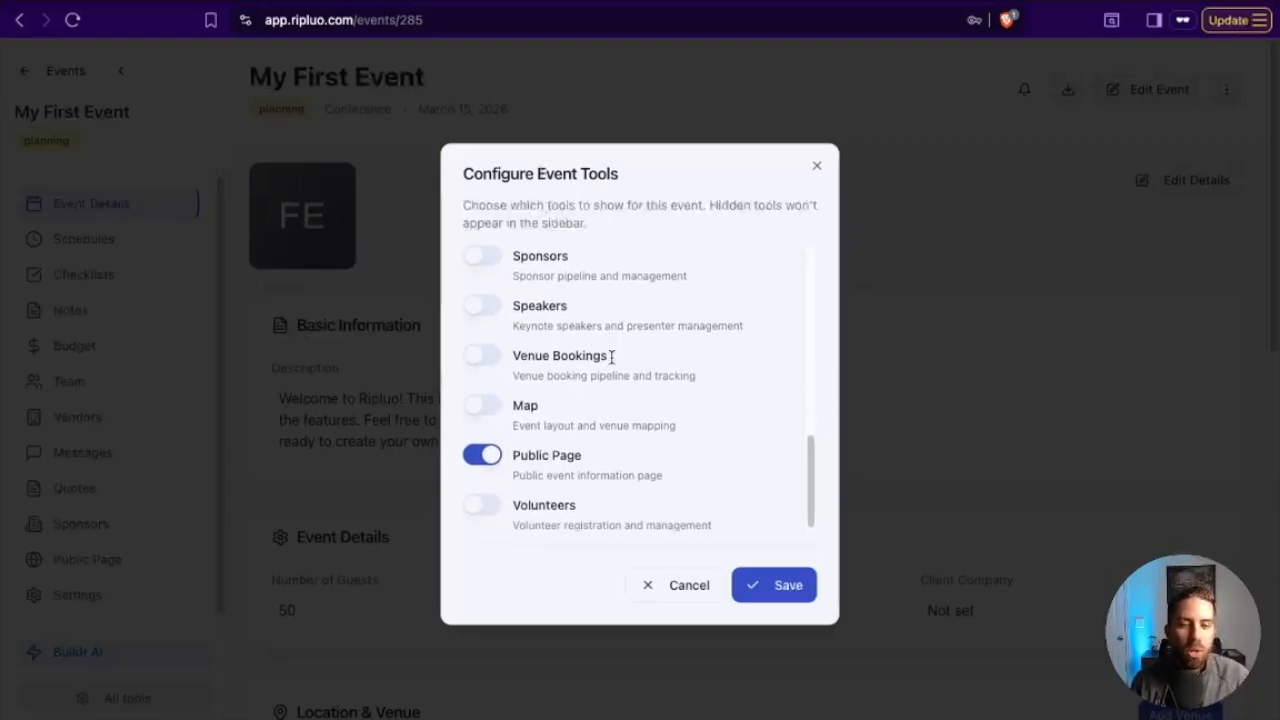
click(495, 452)
scroll(647, 391, up, 4)
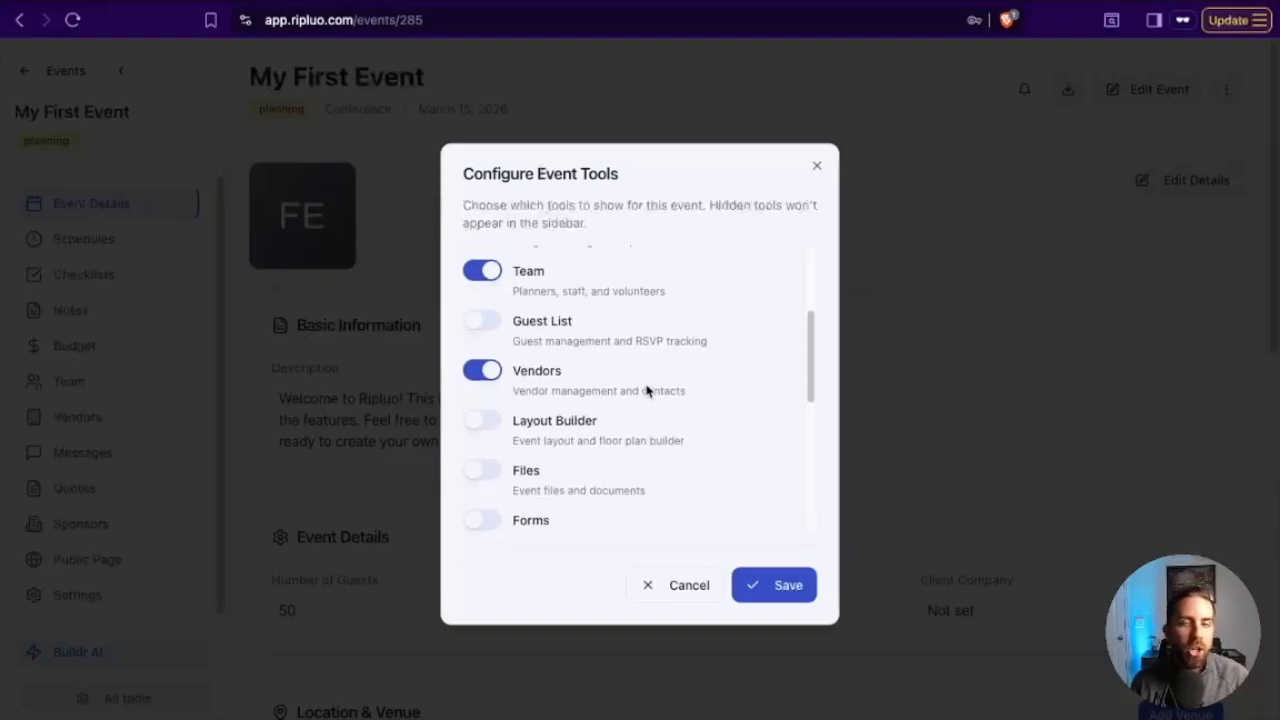
scroll(647, 389, up, 3)
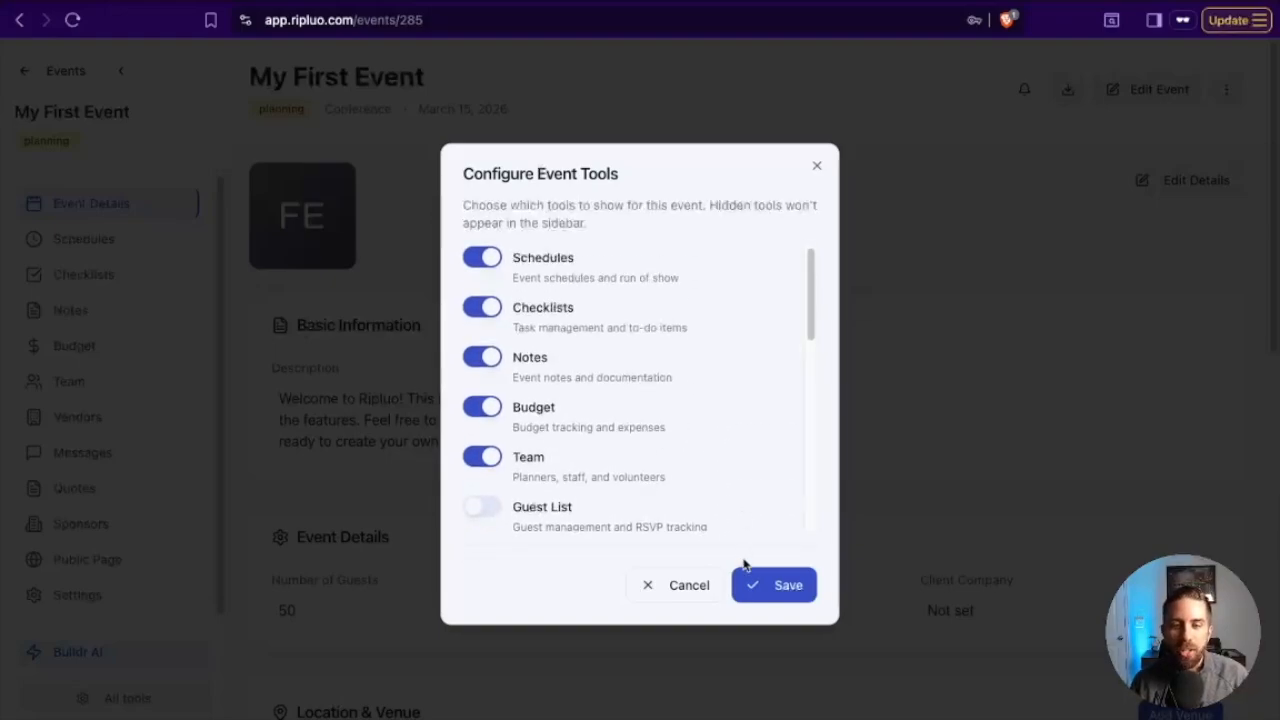
click(773, 586)
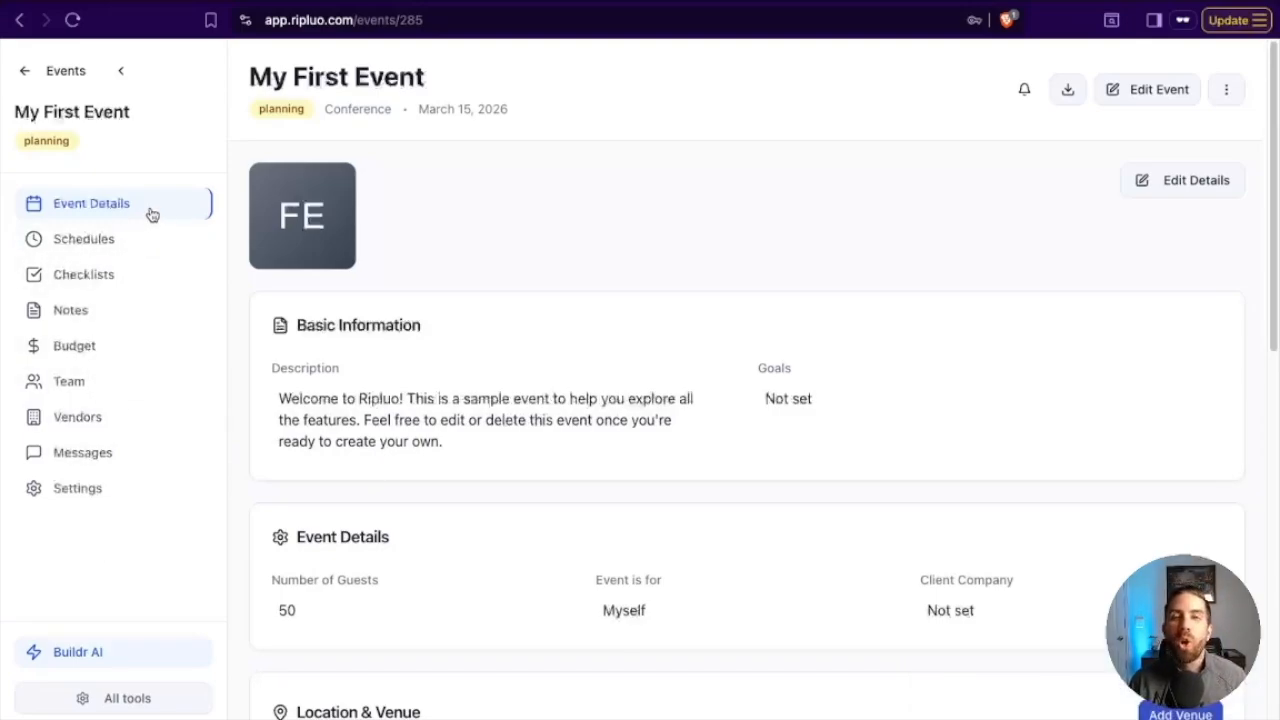
Examine the event's details page, including basic information and the timeline, guests, client and status cards.
click(152, 245)
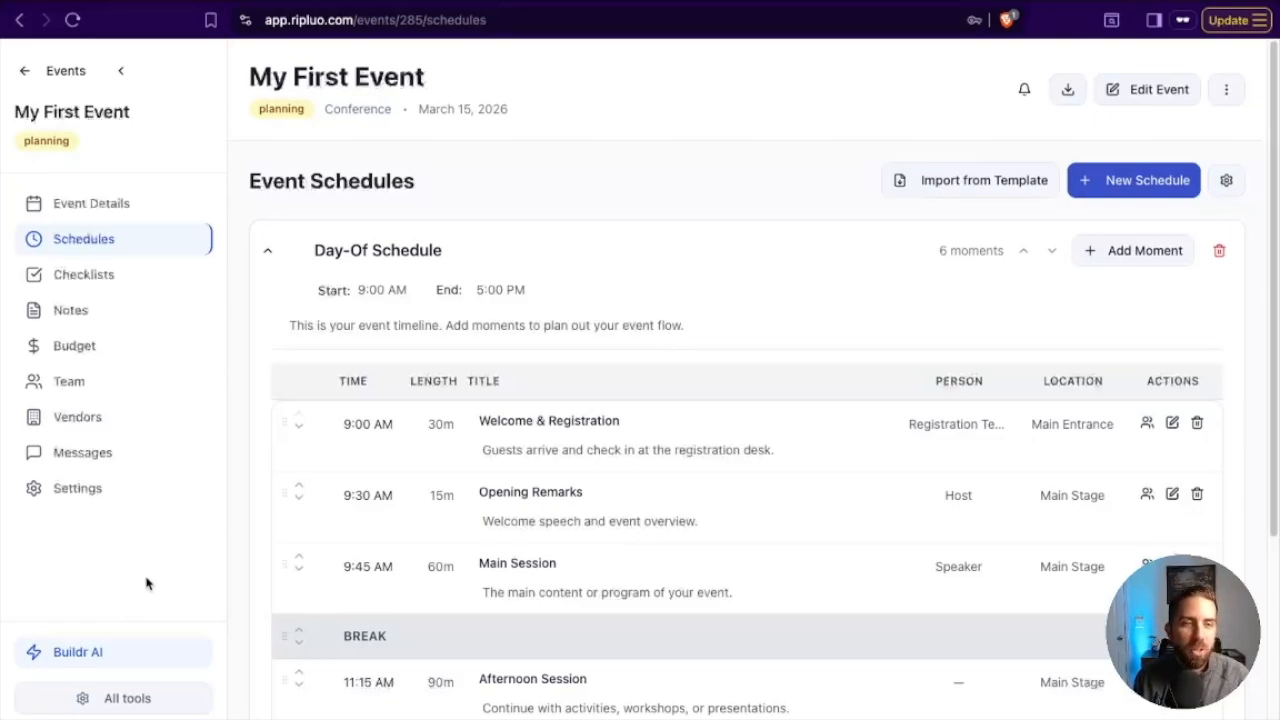
click(160, 203)
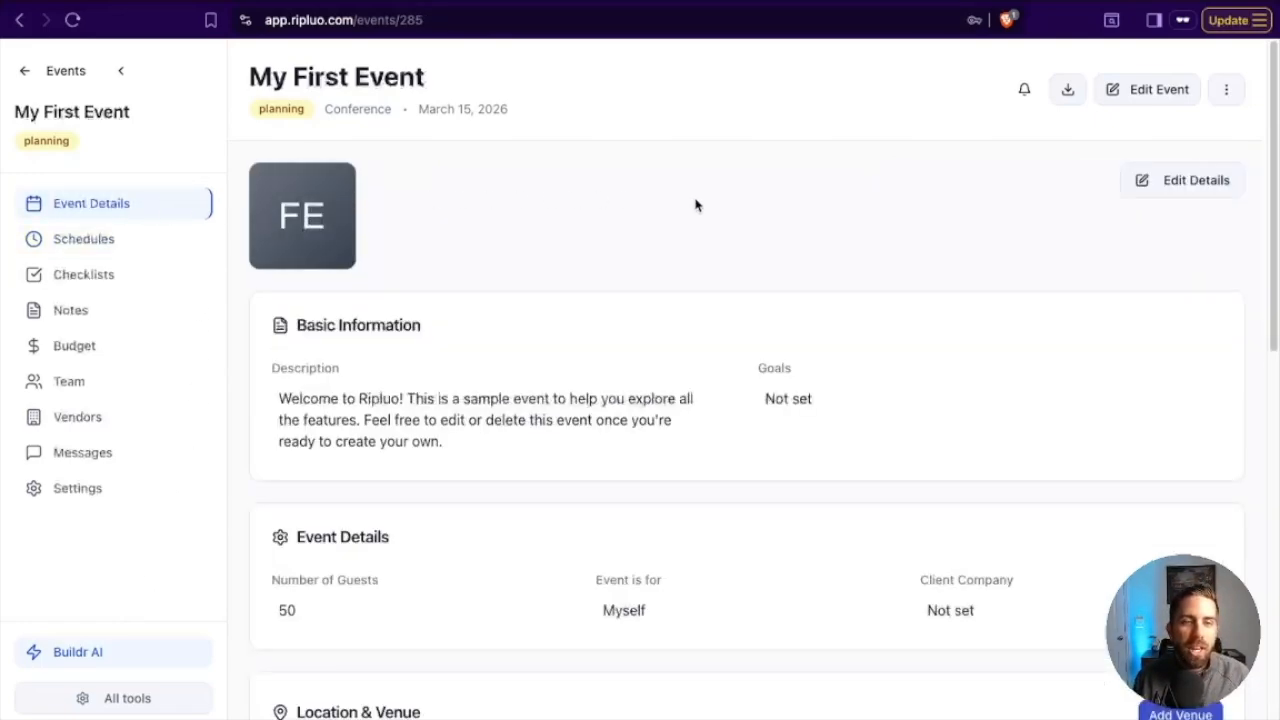
scroll(709, 306, down, 1)
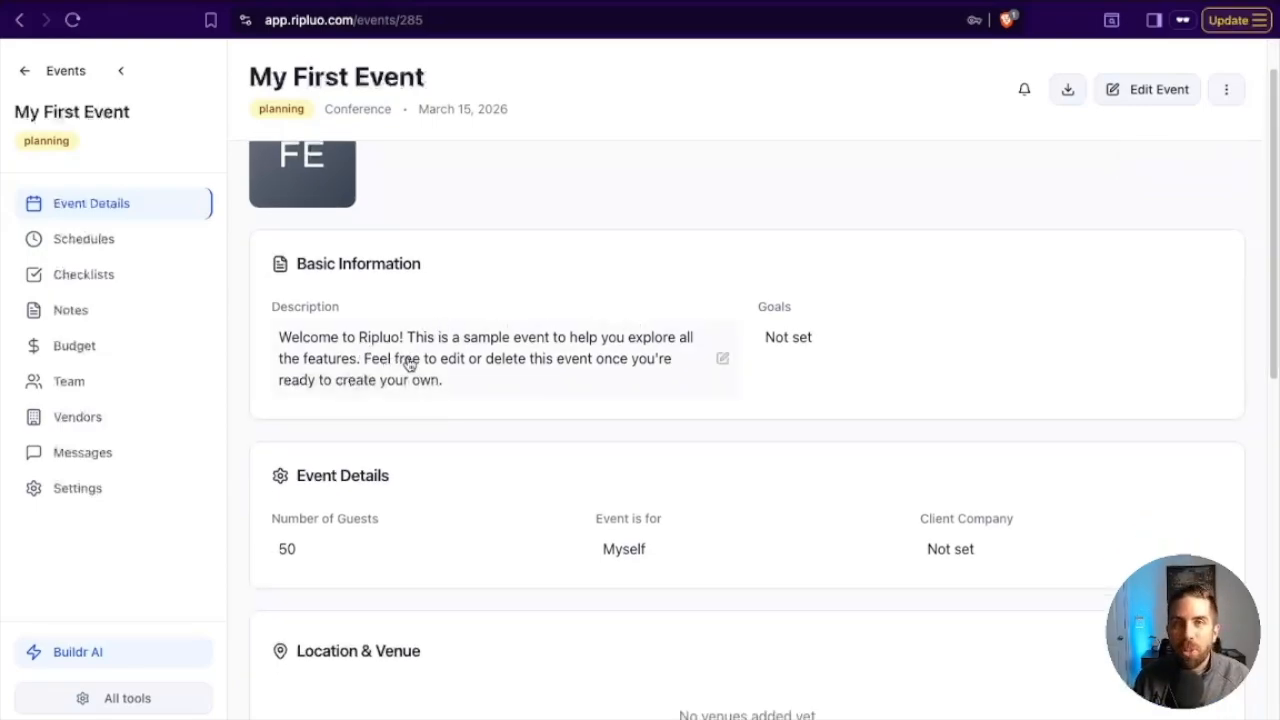
scroll(517, 407, down, 3)
scroll(517, 407, down, 9)
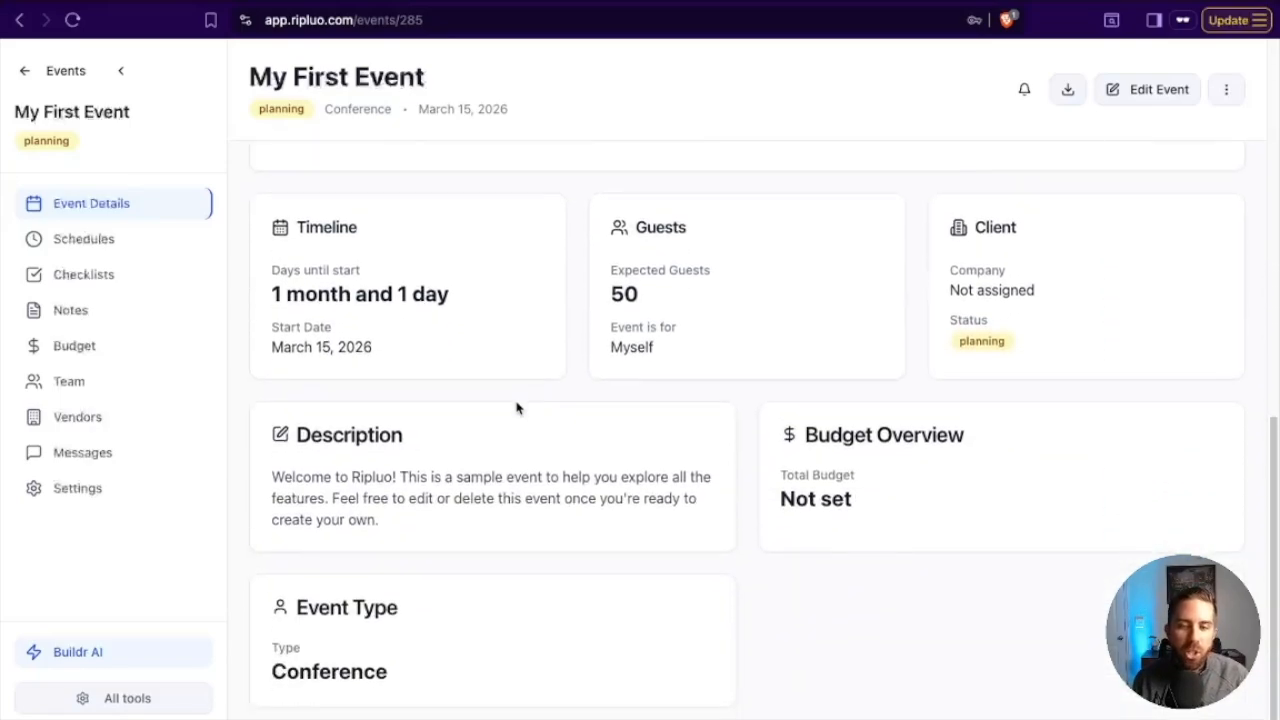
drag(271, 214, 503, 354)
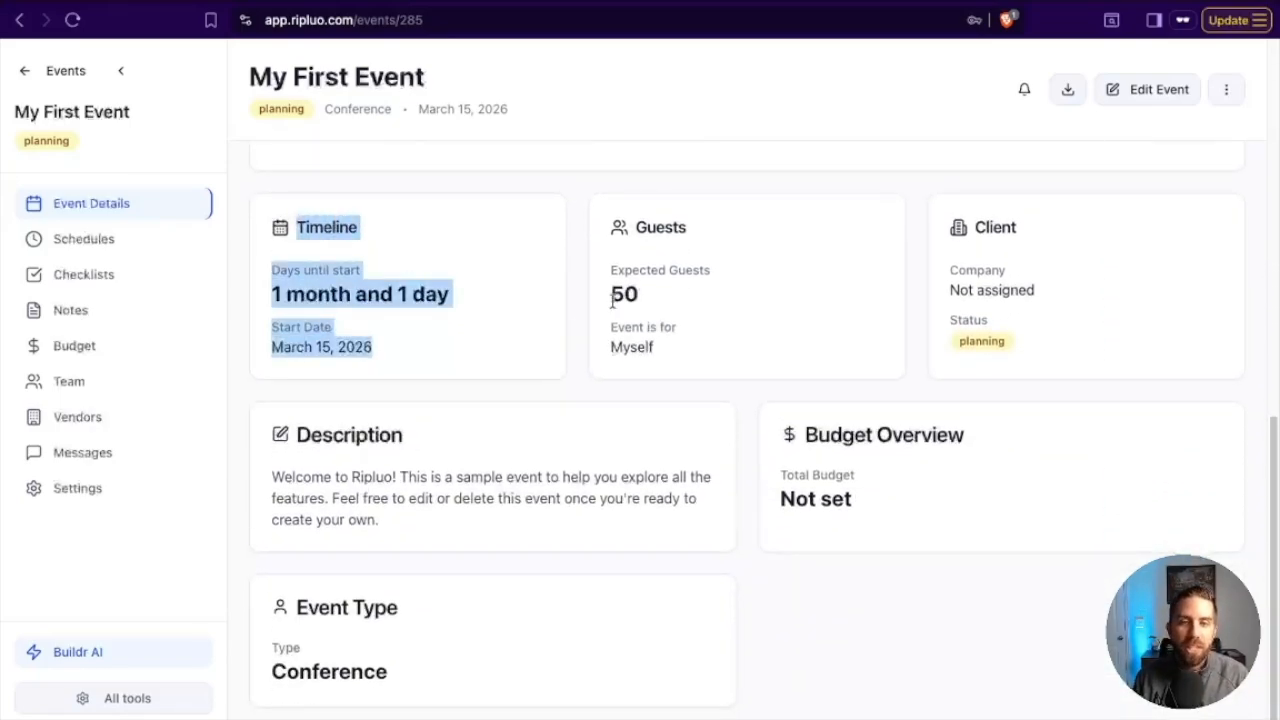
drag(603, 219, 765, 342)
drag(941, 216, 1030, 355)
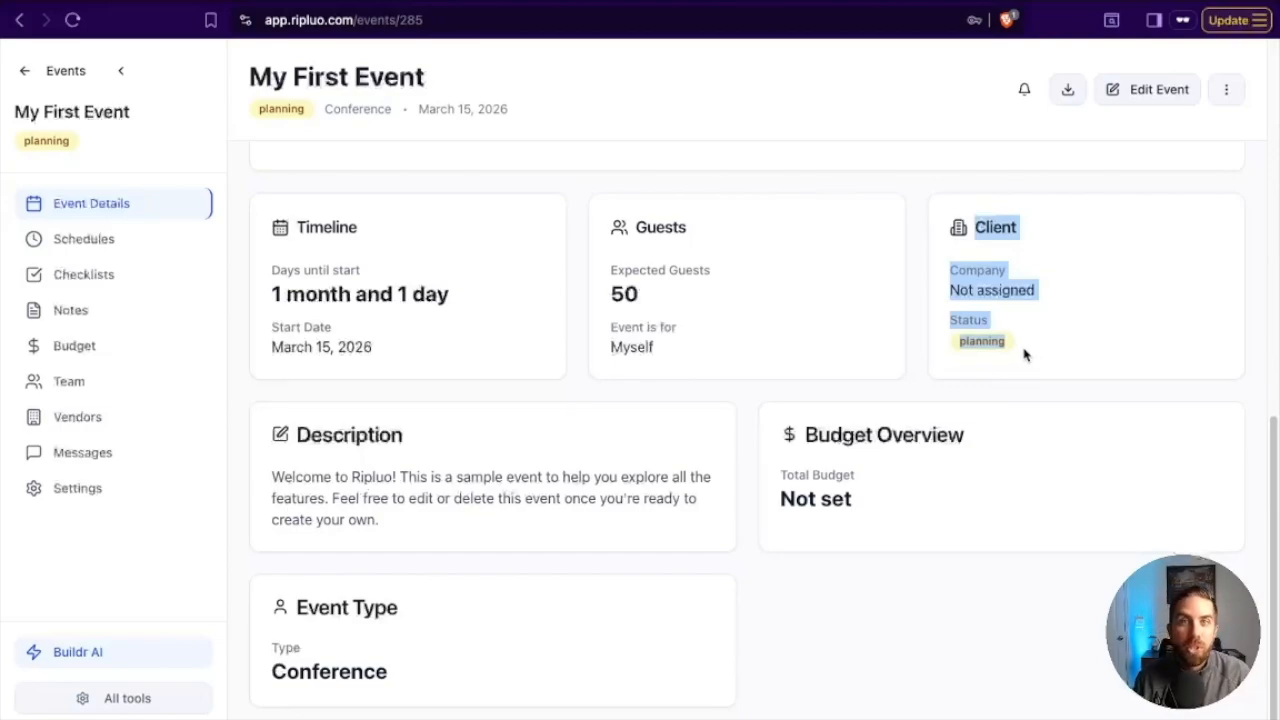
click(1040, 348)
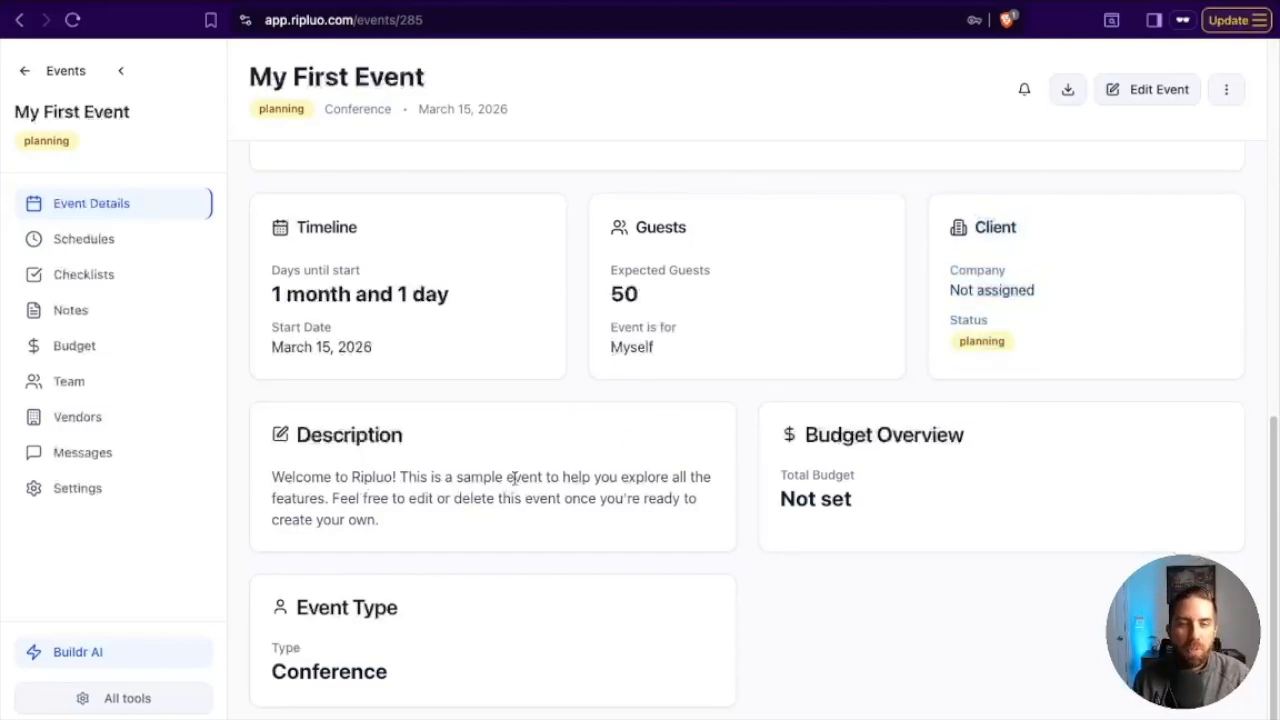
double_click(974, 341)
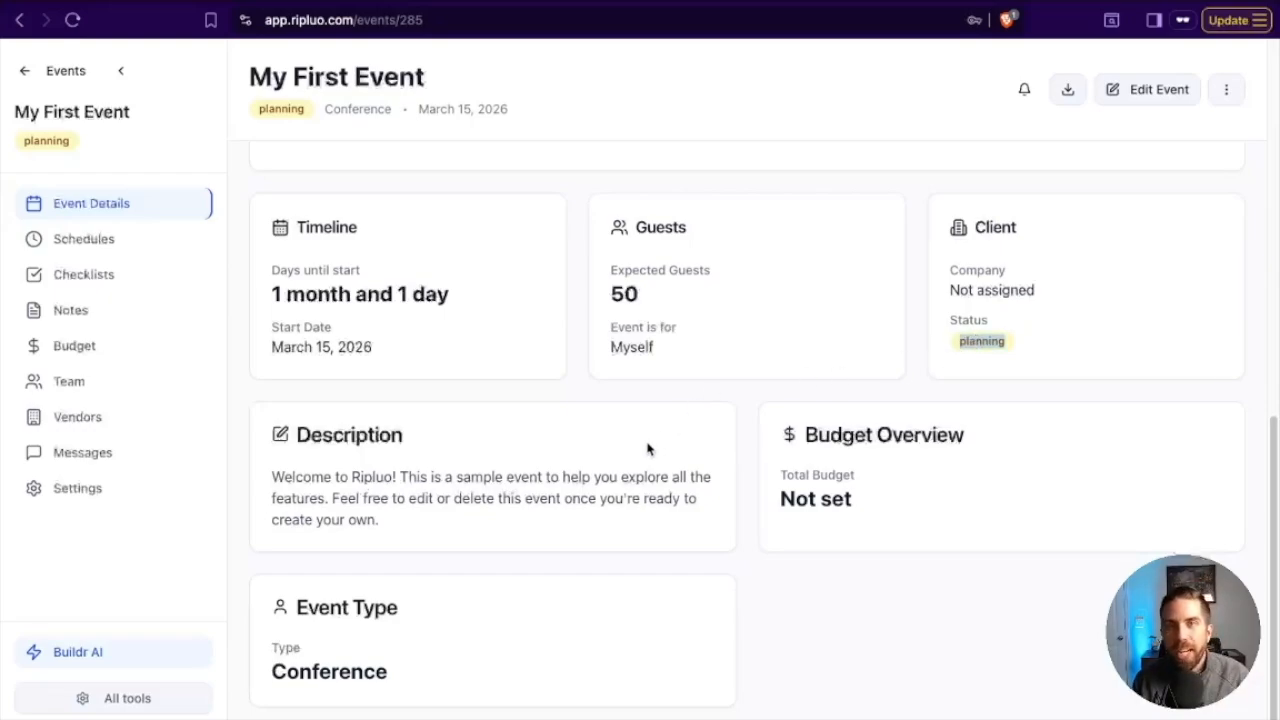
scroll(651, 443, up, 8)
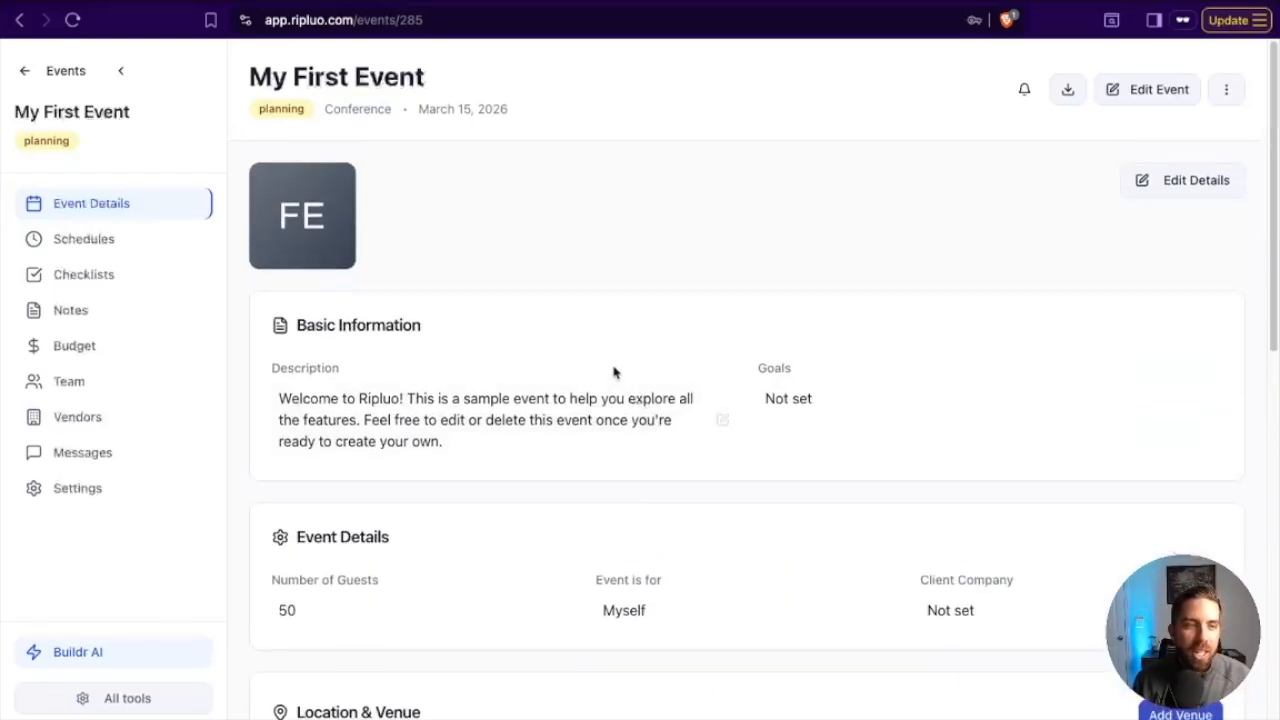
Open the event's schedules and review the moments in the Day-Of Schedule.
click(112, 242)
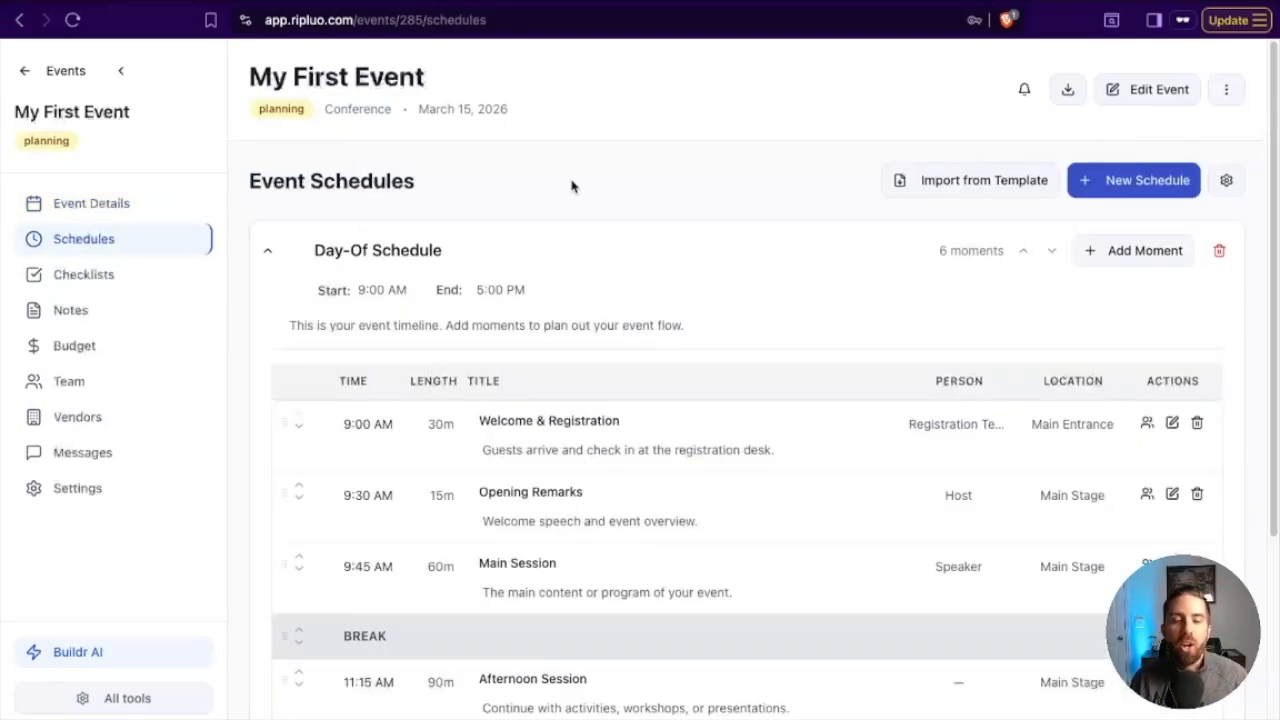
scroll(574, 217, down, 1)
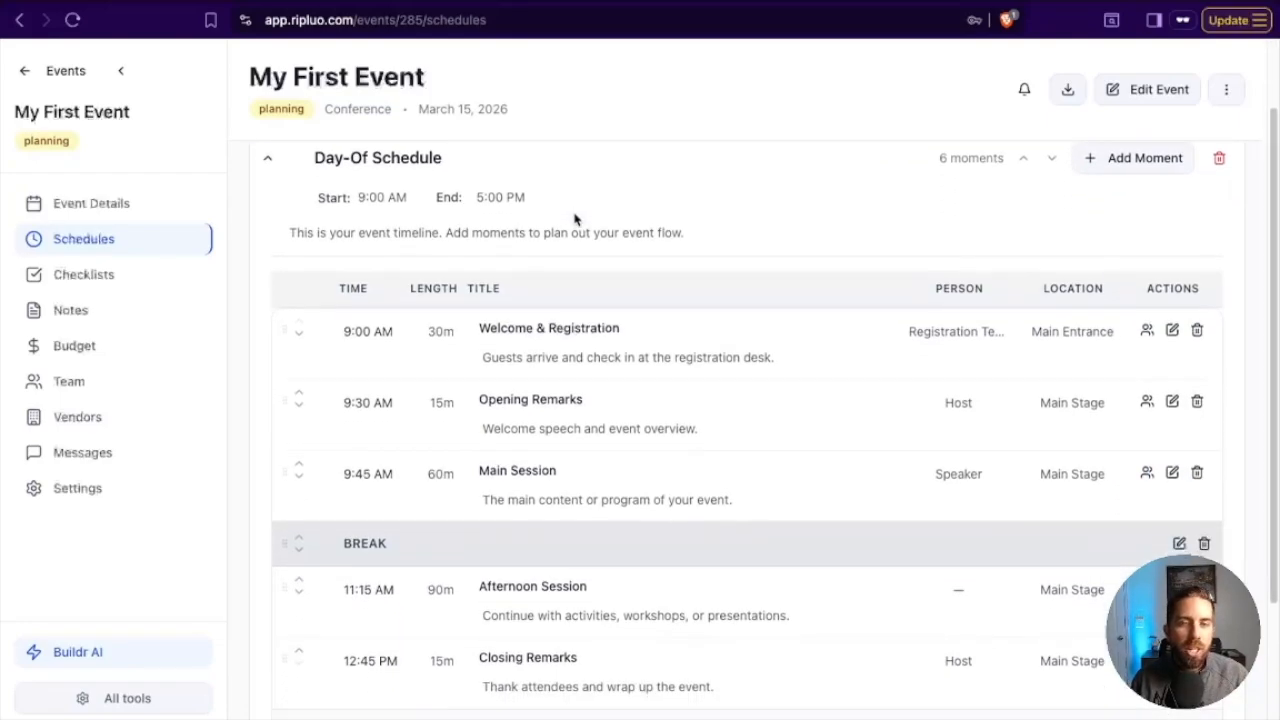
scroll(604, 455, down, 1)
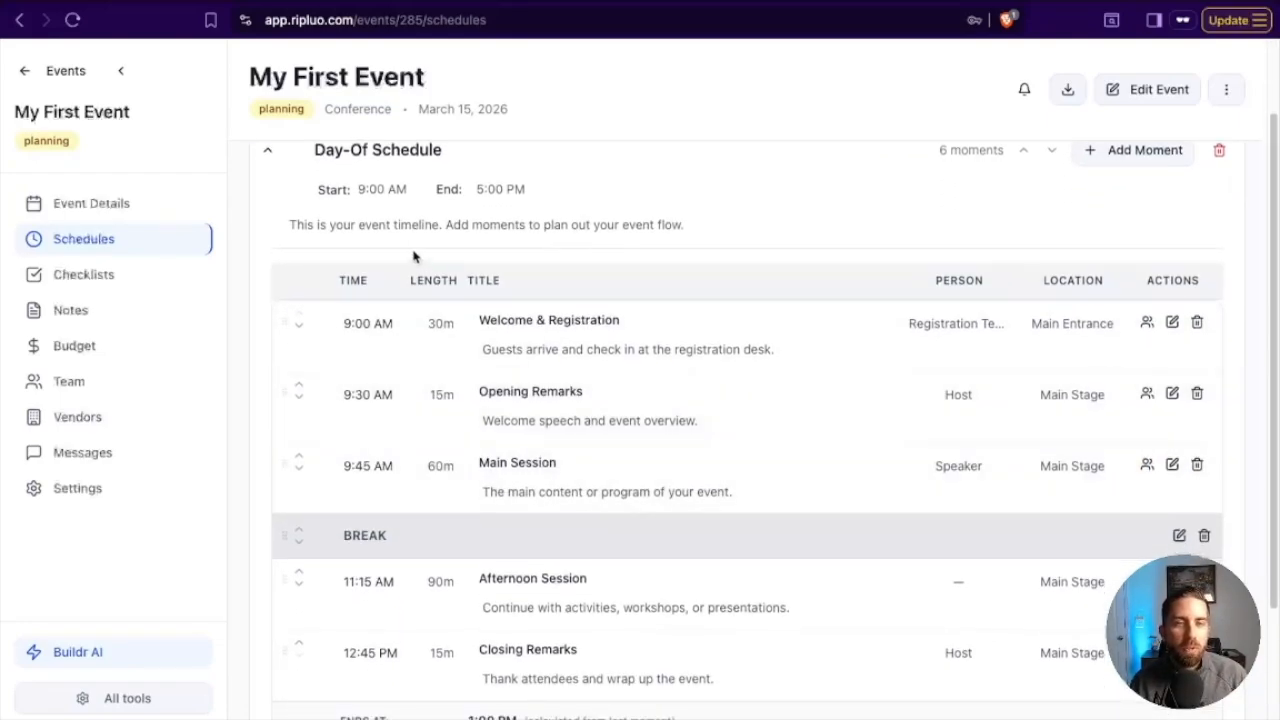
scroll(632, 441, down, 1)
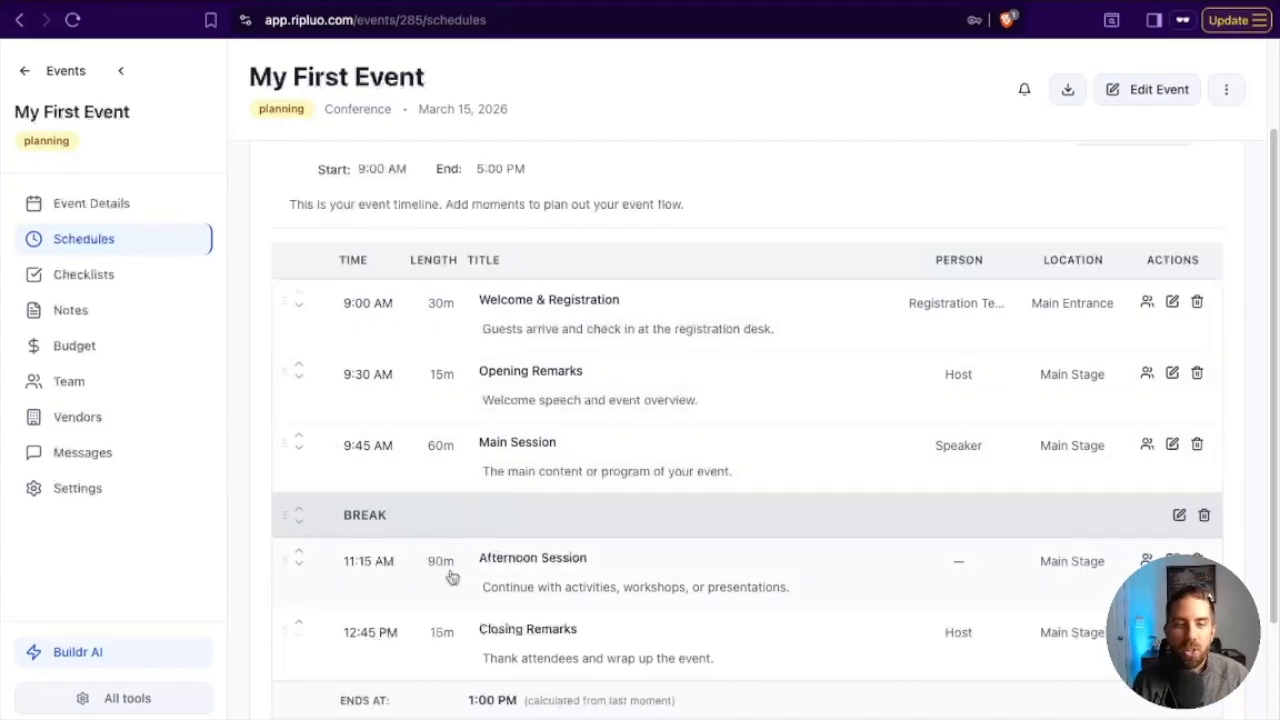
Set the length of the Welcome & Registration moment to 45 minutes and check the rest of the Day-Of Schedule.
click(437, 308)
text(45)
click(978, 698)
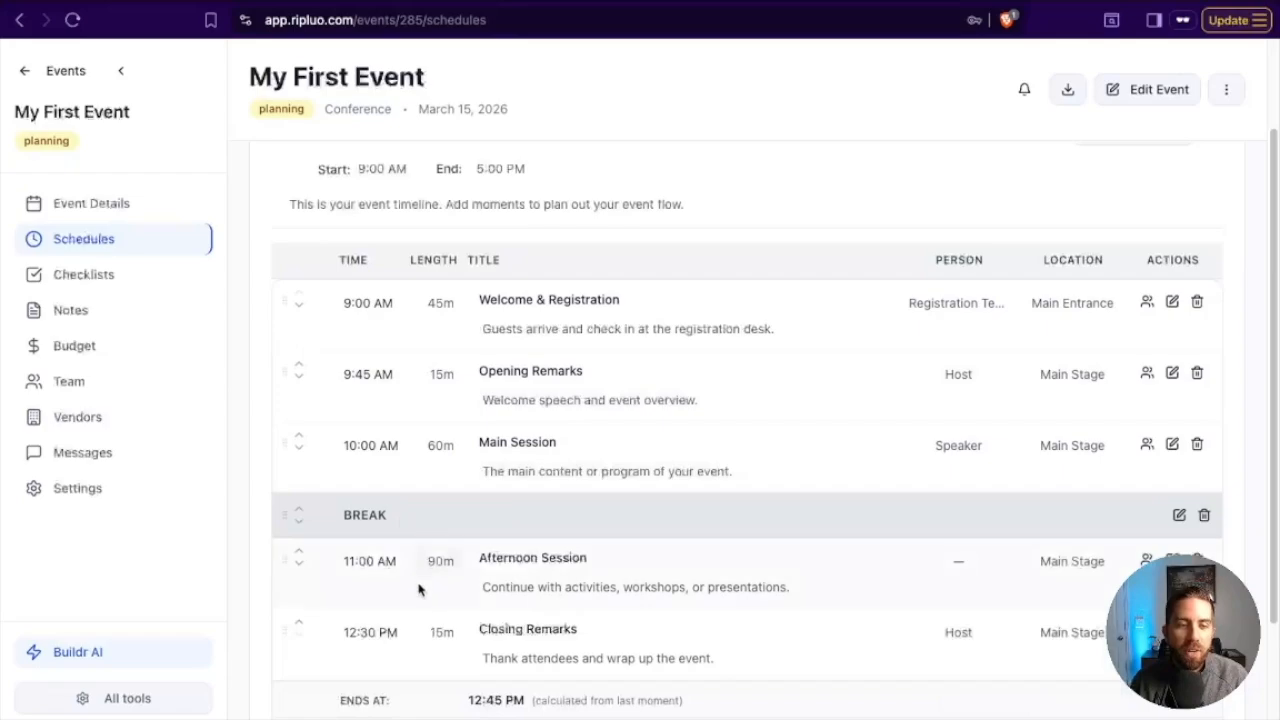
scroll(420, 595, down, 3)
scroll(423, 601, up, 5)
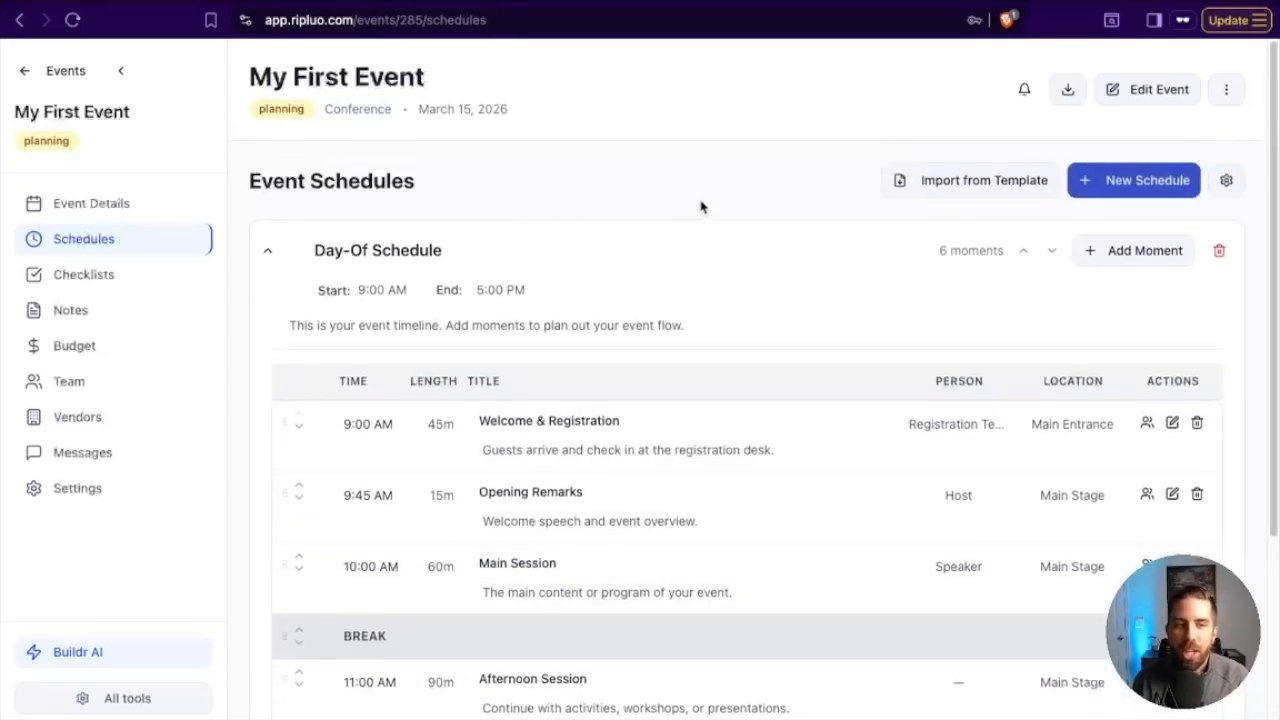
Look over the event's Checklists page with its planning tasks, plus the Notes and Budget pages.
click(130, 276)
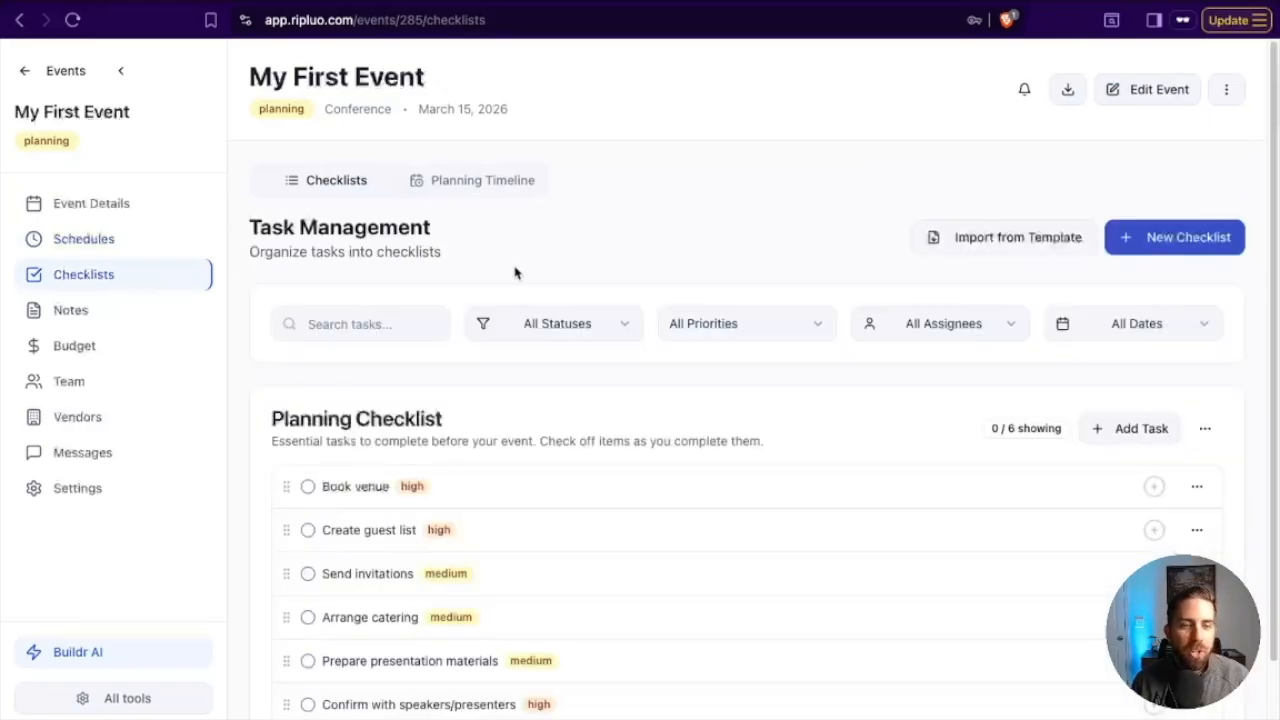
scroll(572, 495, down, 1)
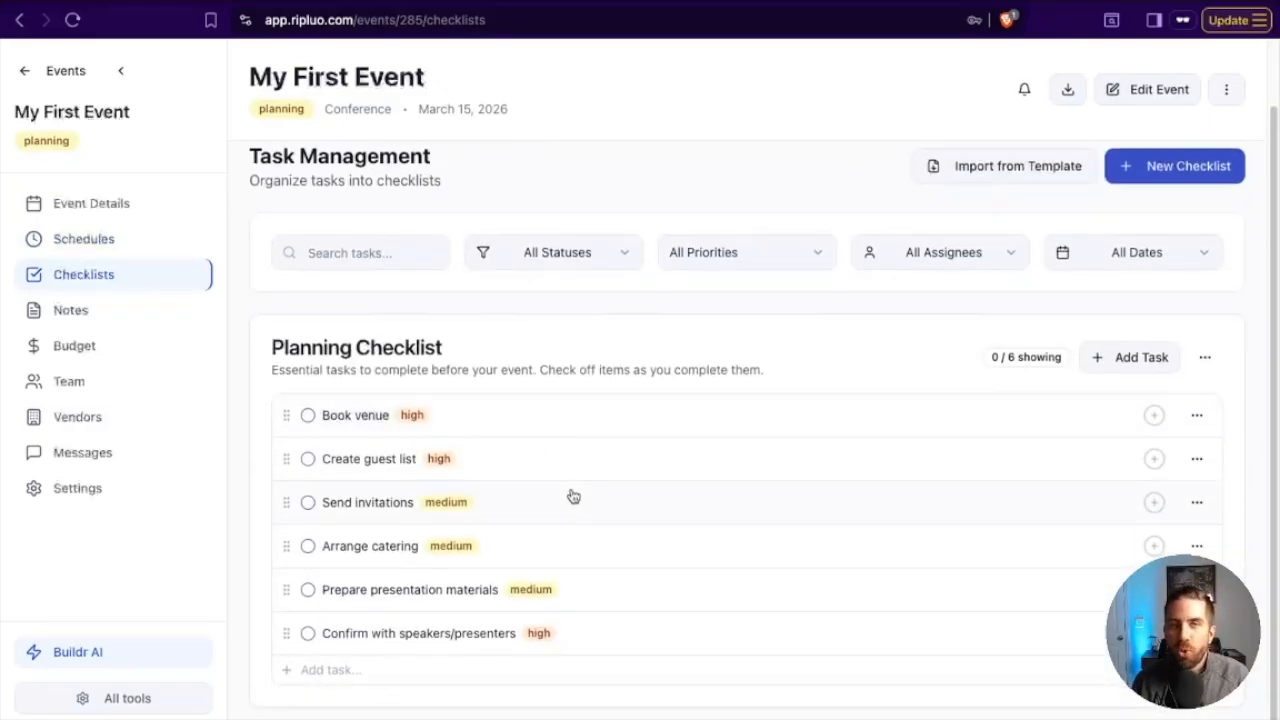
click(94, 314)
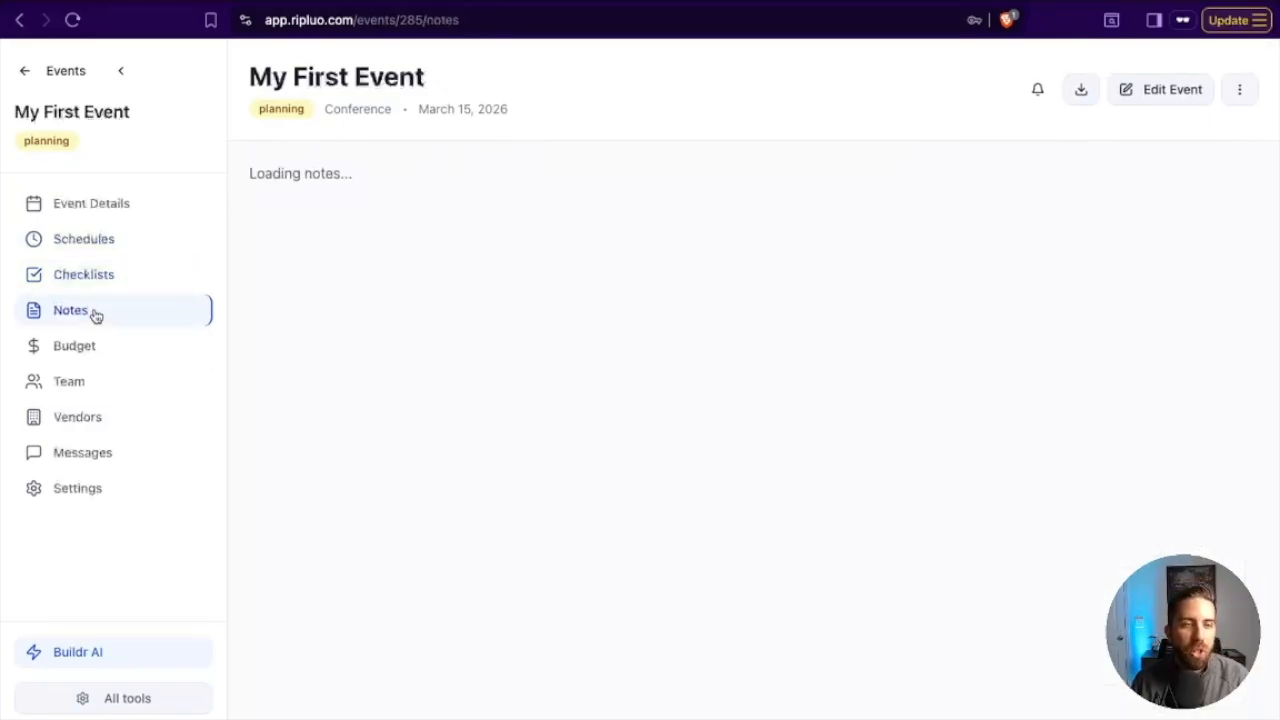
click(100, 355)
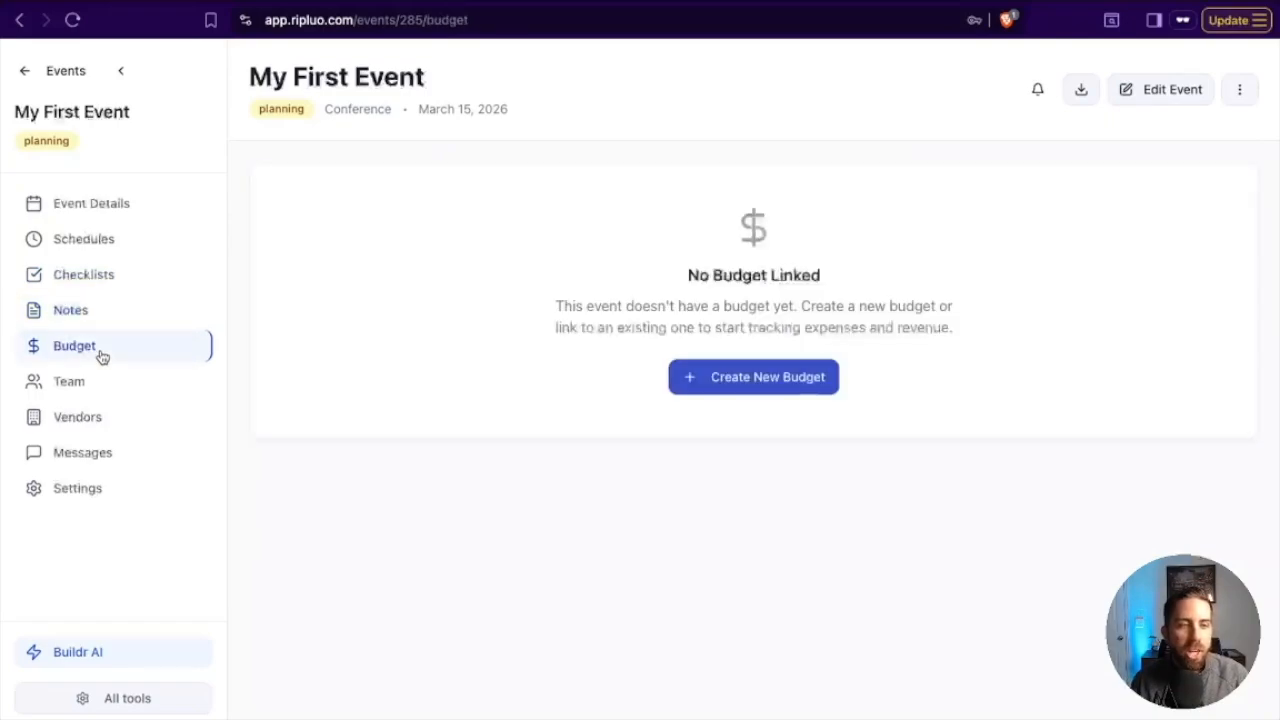
Examine the event's Team page with planners and staff, and look through the Vendors, Messages and Settings pages.
click(98, 394)
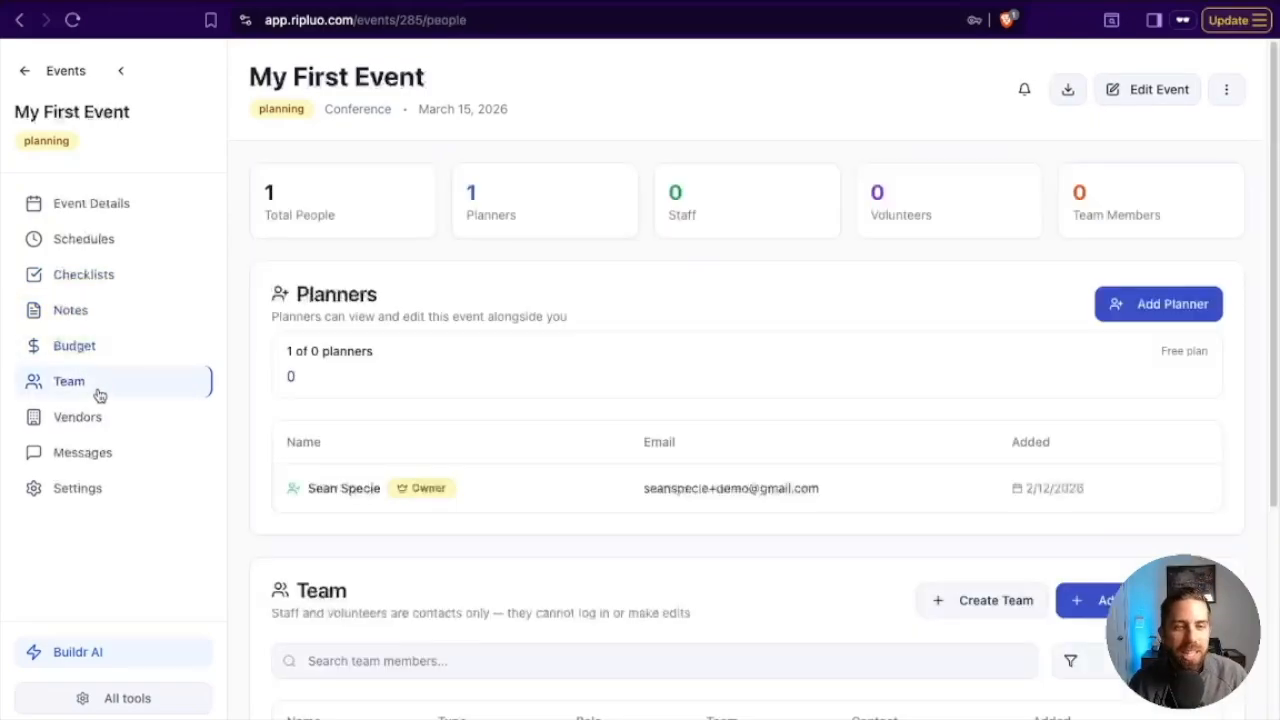
scroll(583, 470, down, 3)
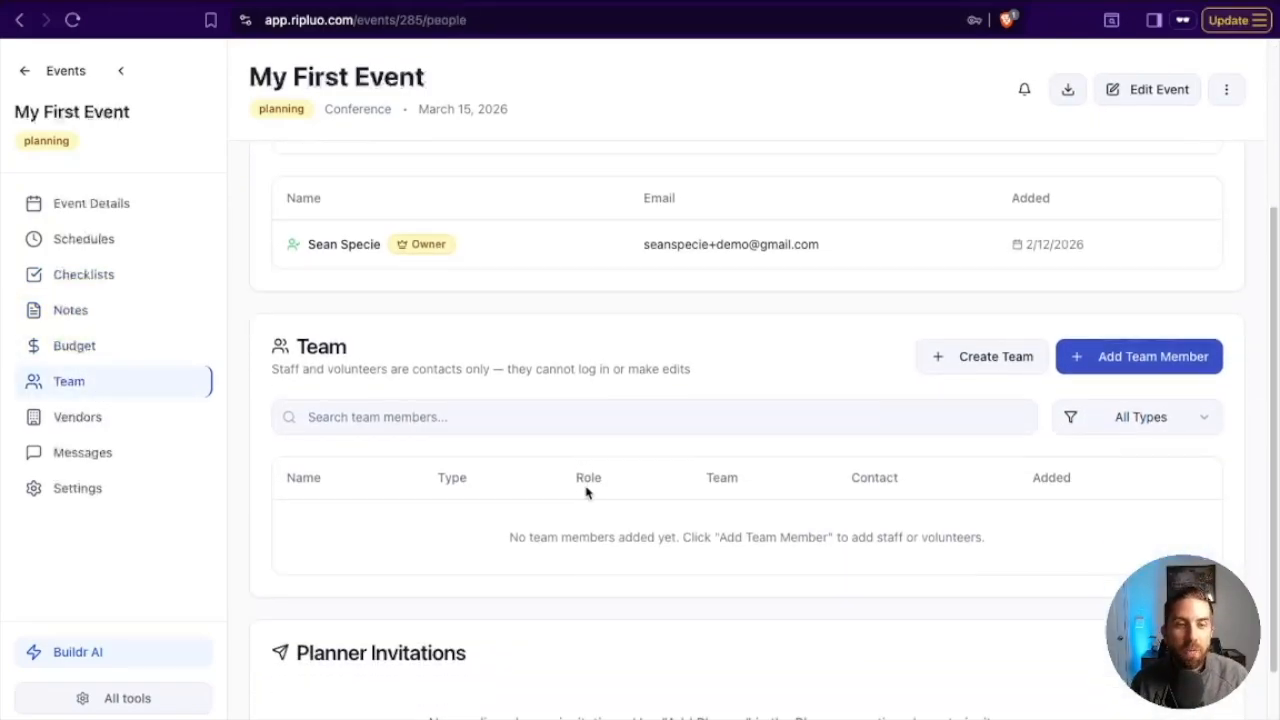
scroll(680, 288, up, 1)
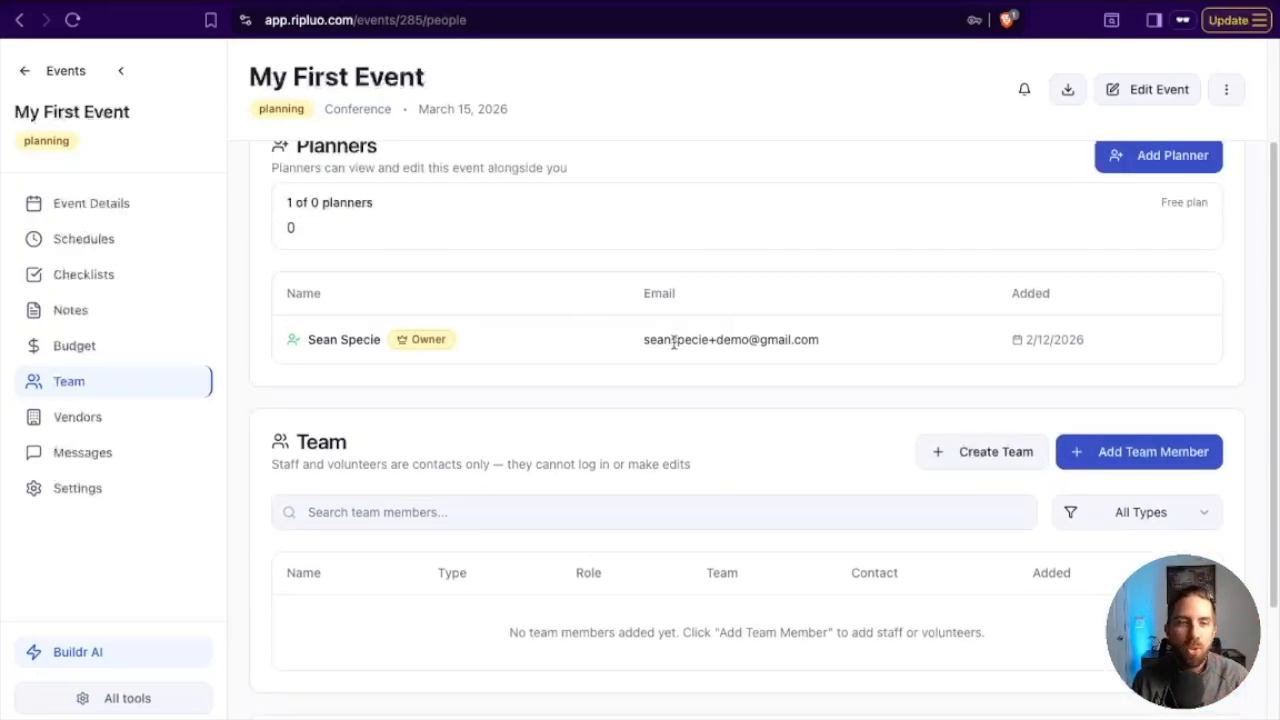
click(158, 420)
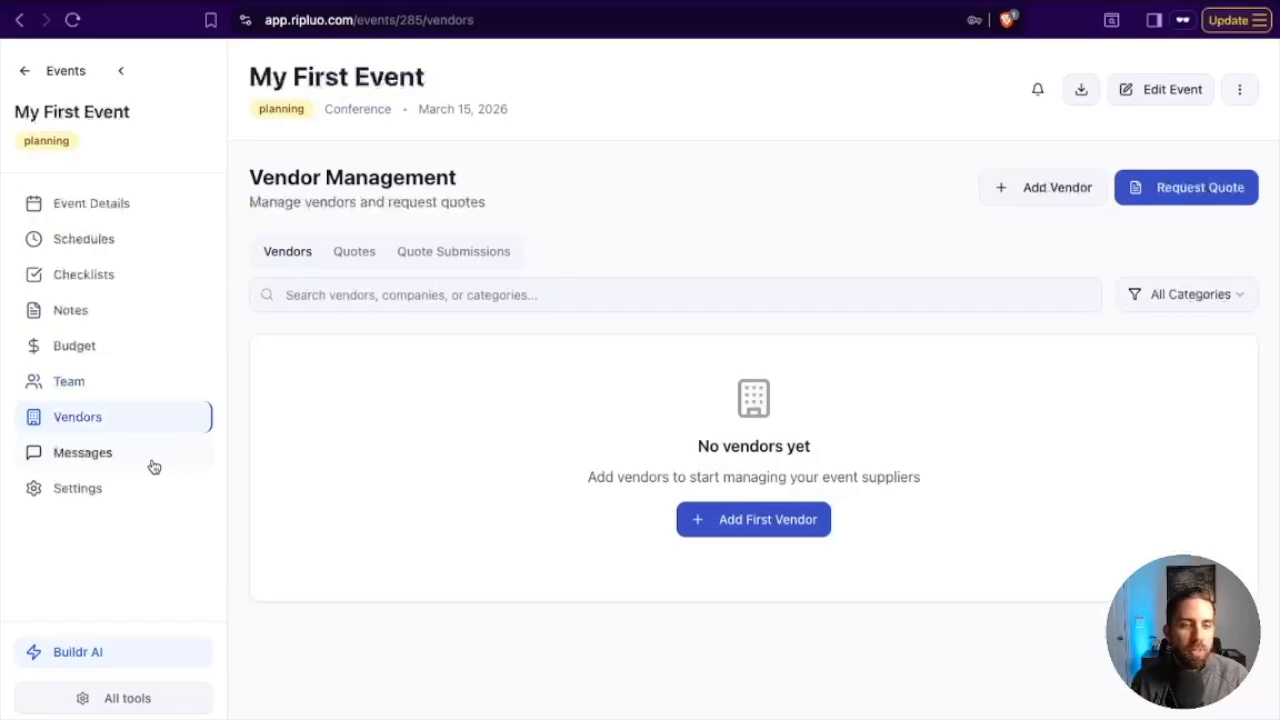
click(153, 462)
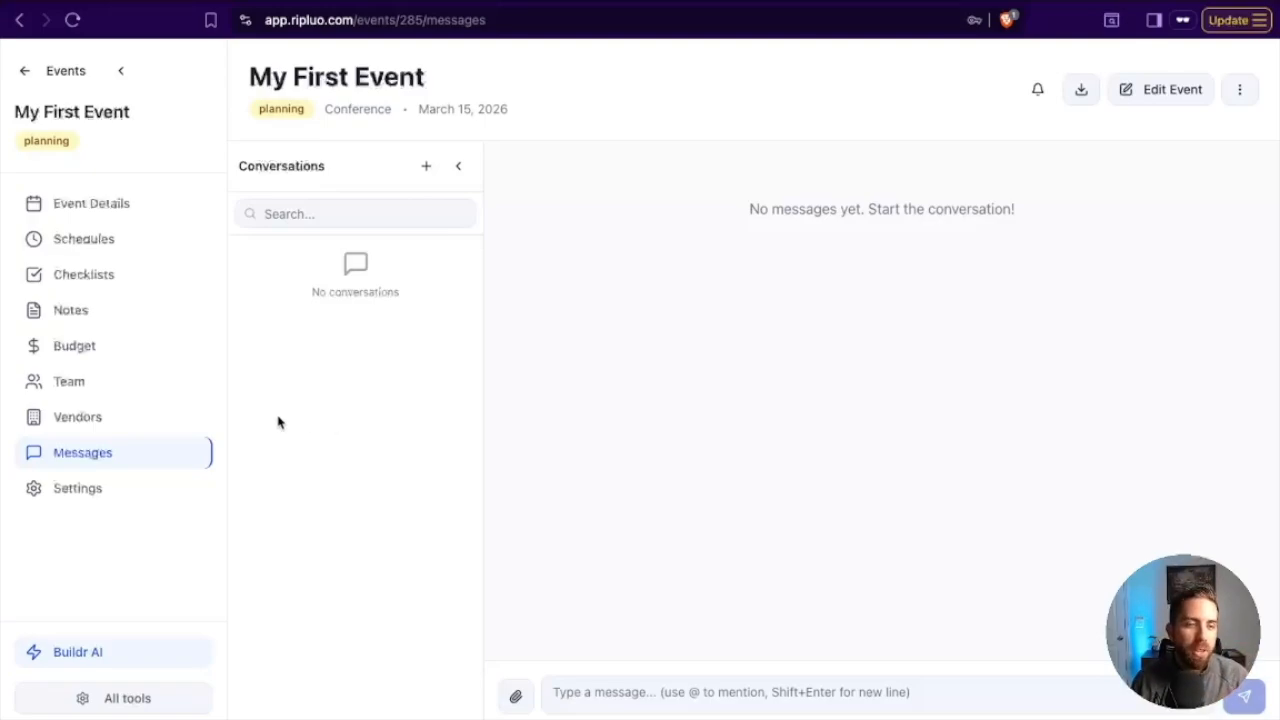
click(112, 500)
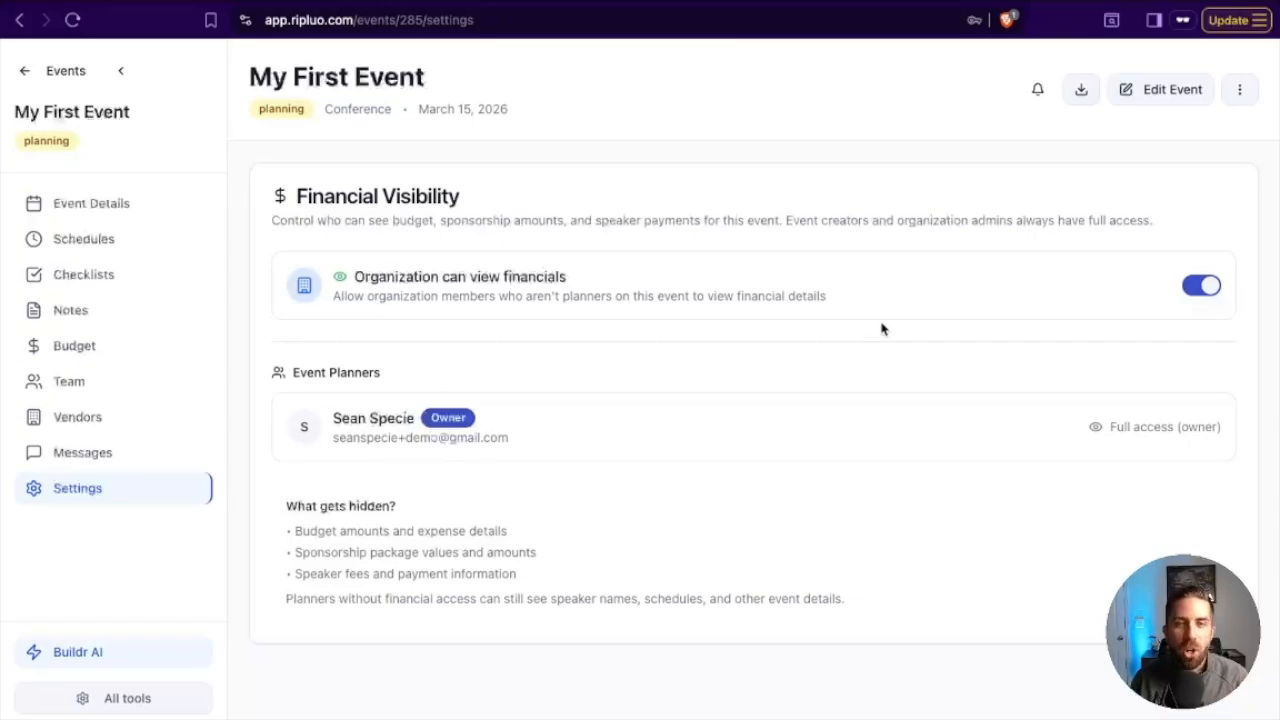
Return to the event details and review the list of configurable event tools without changing any of them.
click(119, 205)
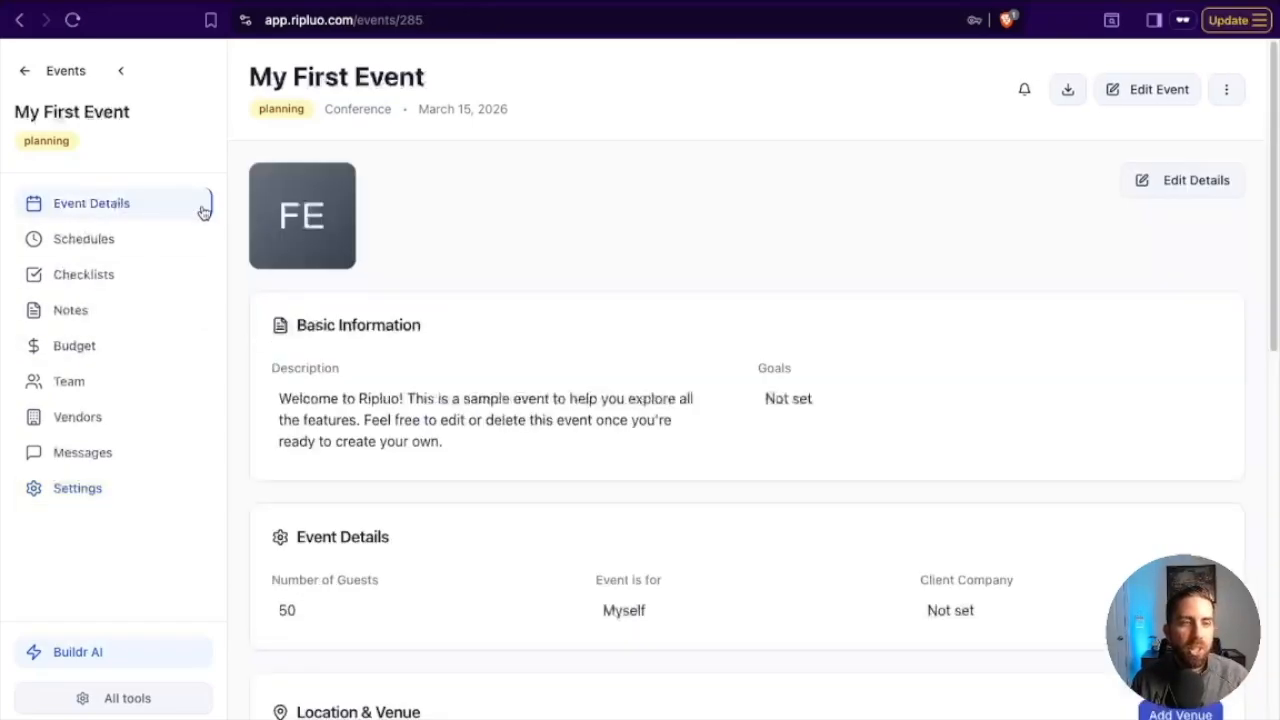
click(134, 697)
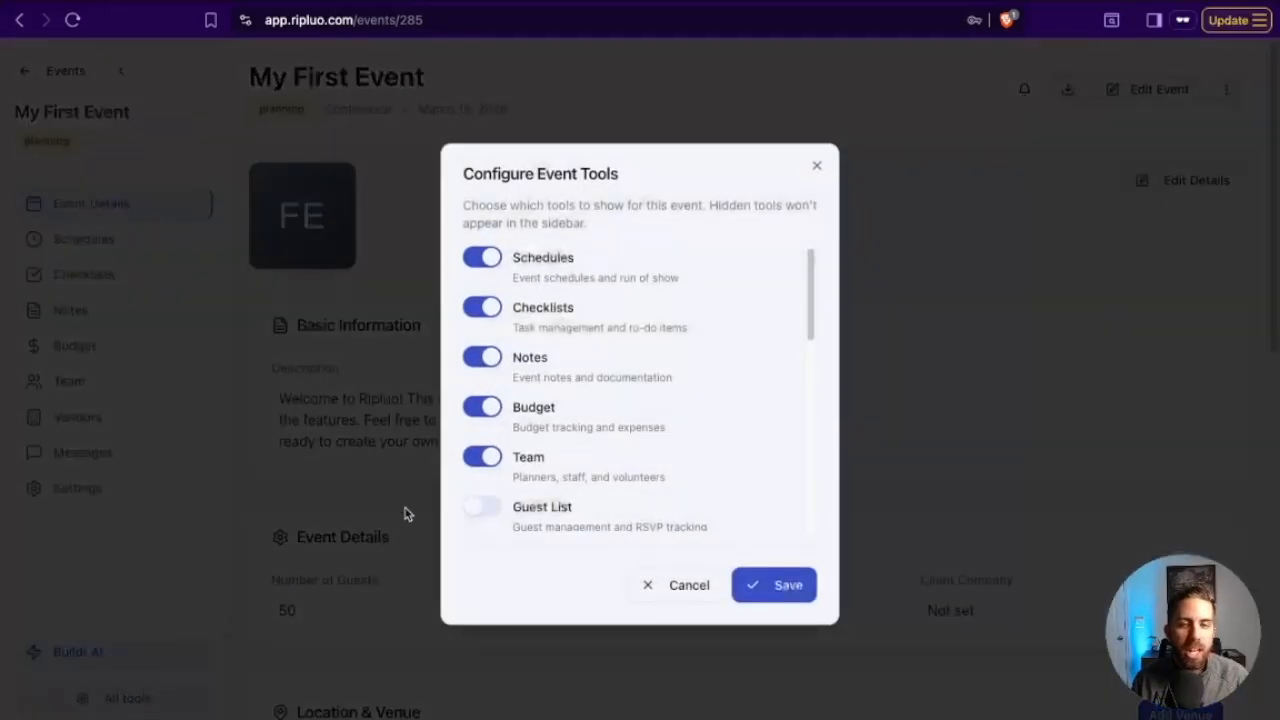
scroll(658, 410, down, 5)
scroll(690, 370, up, 5)
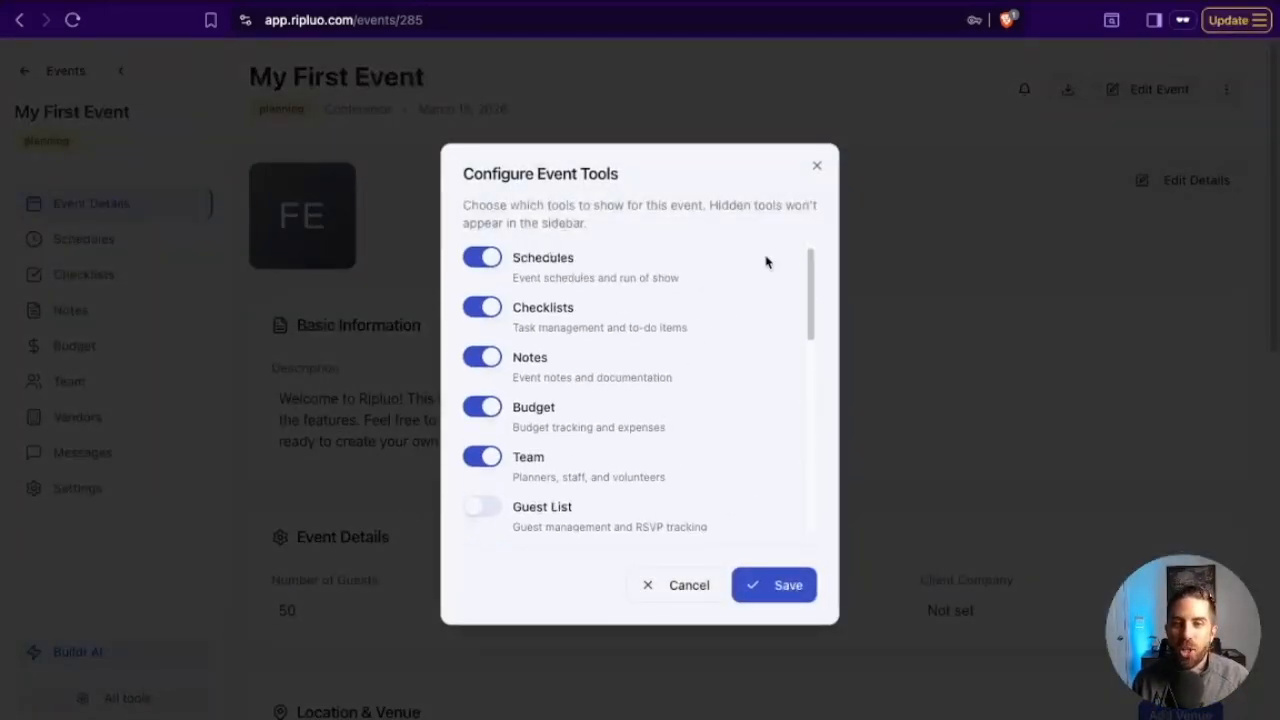
click(818, 166)
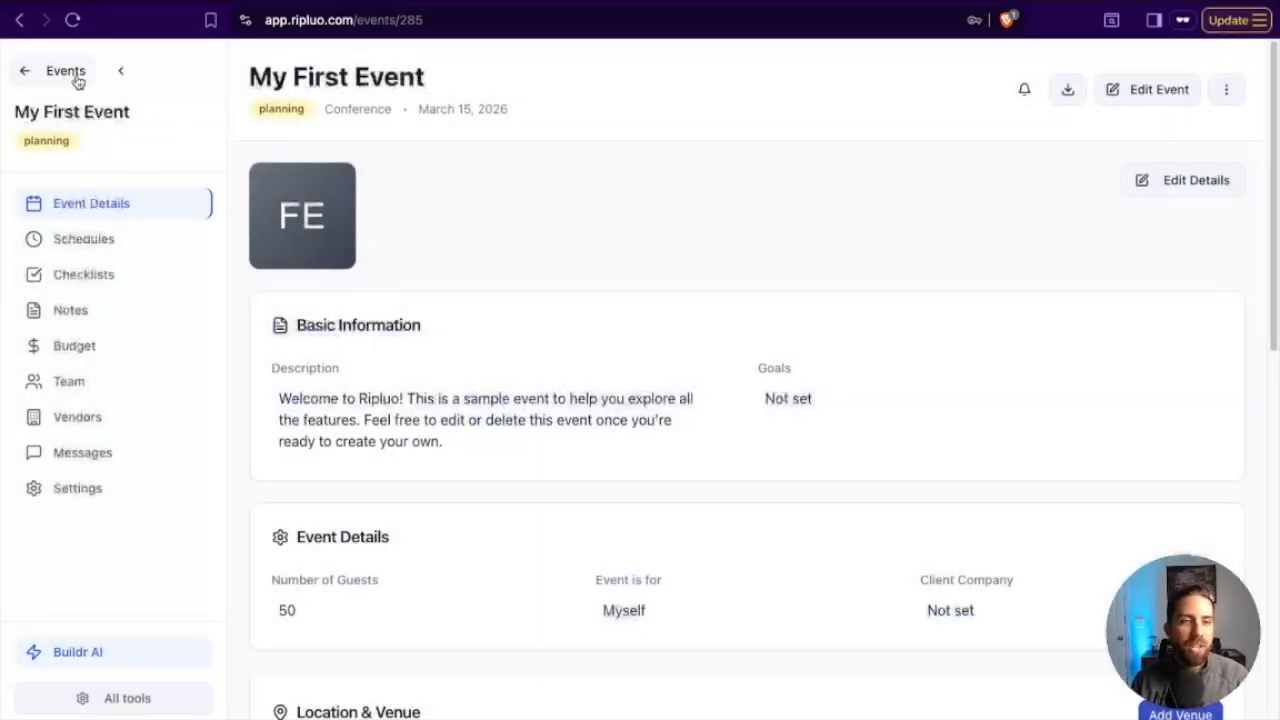
Delete the Day-Of Schedule from the event's schedules and confirm the deletion.
click(116, 240)
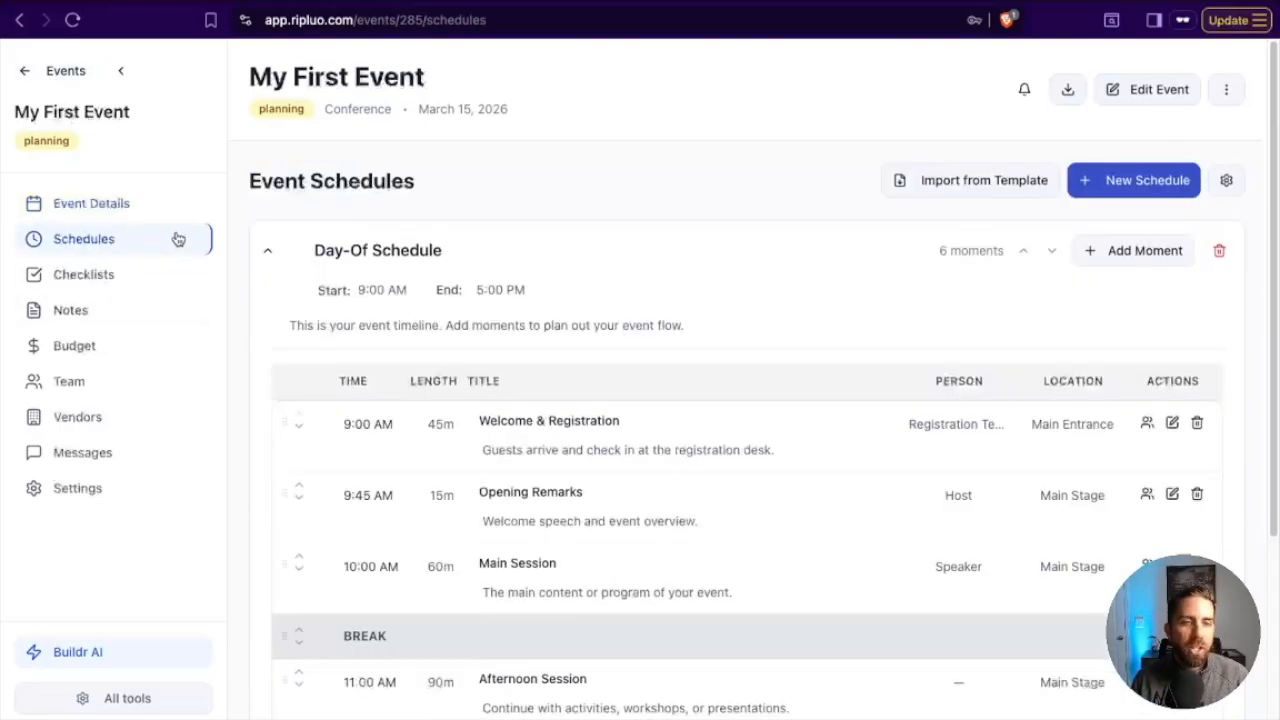
click(269, 252)
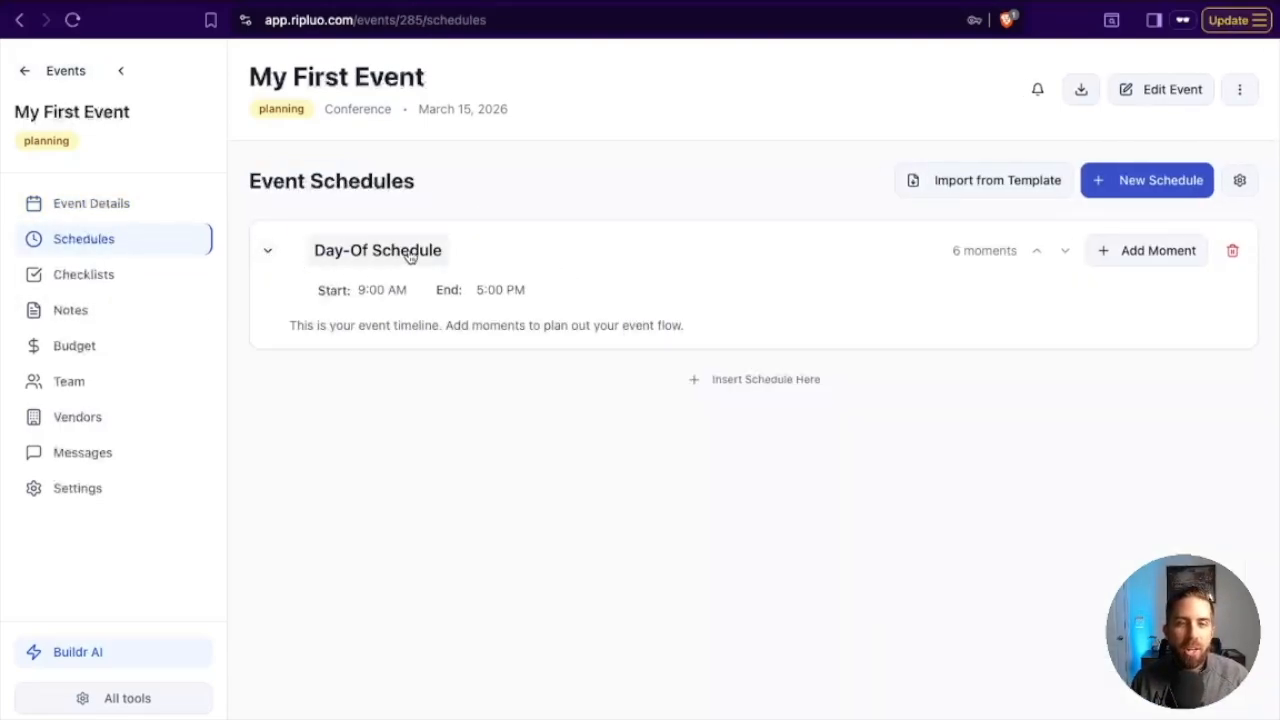
click(1232, 252)
click(812, 434)
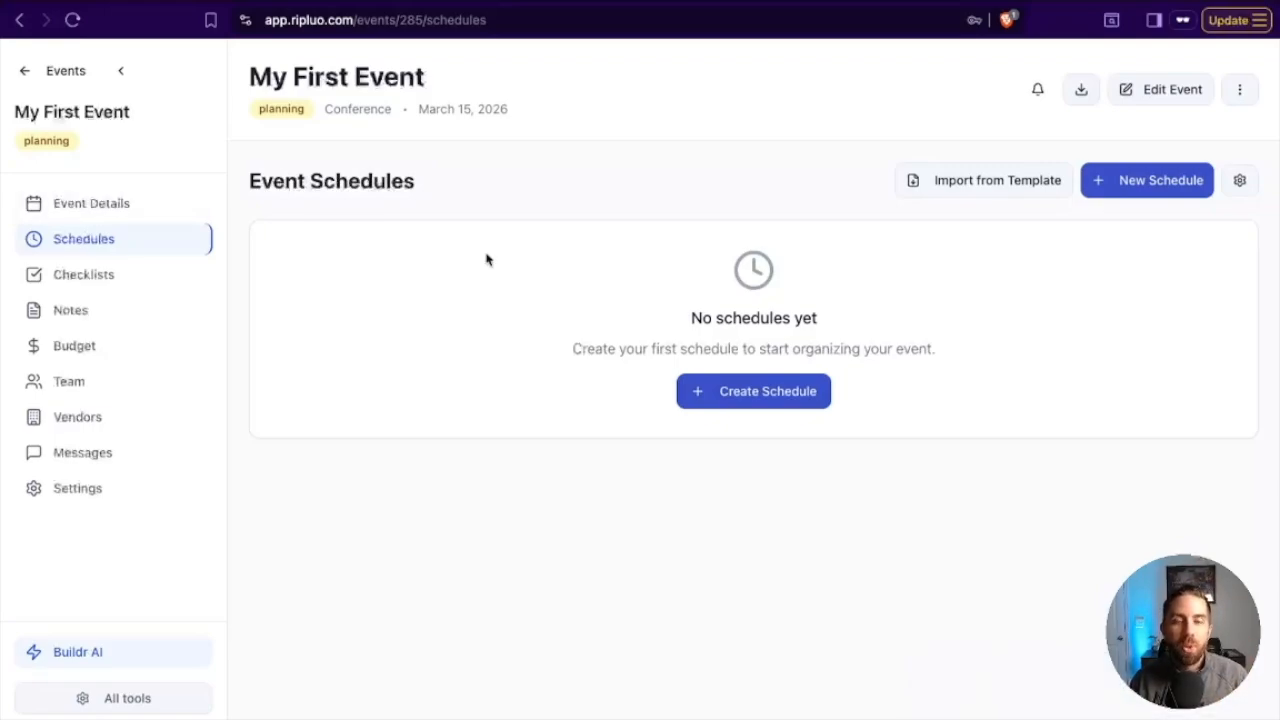
Open the Buildr AI assistant and start a prompt from the "During event schedule" template.
click(119, 660)
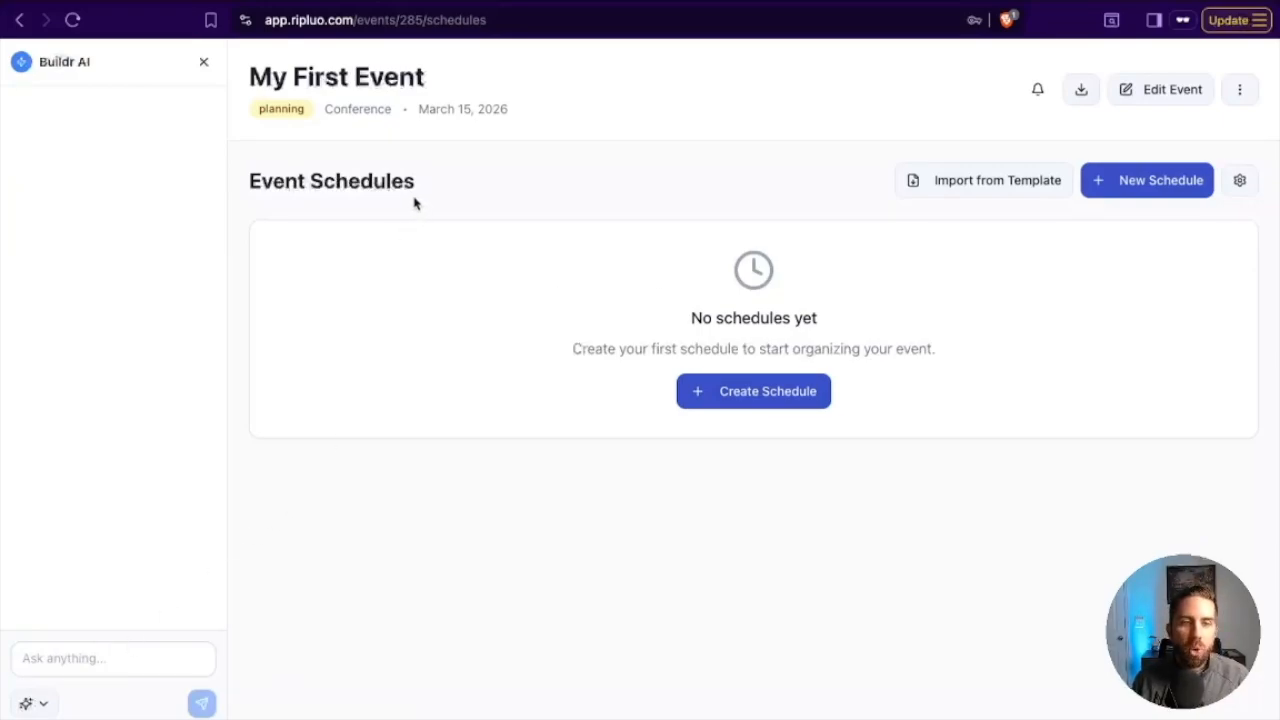
click(35, 706)
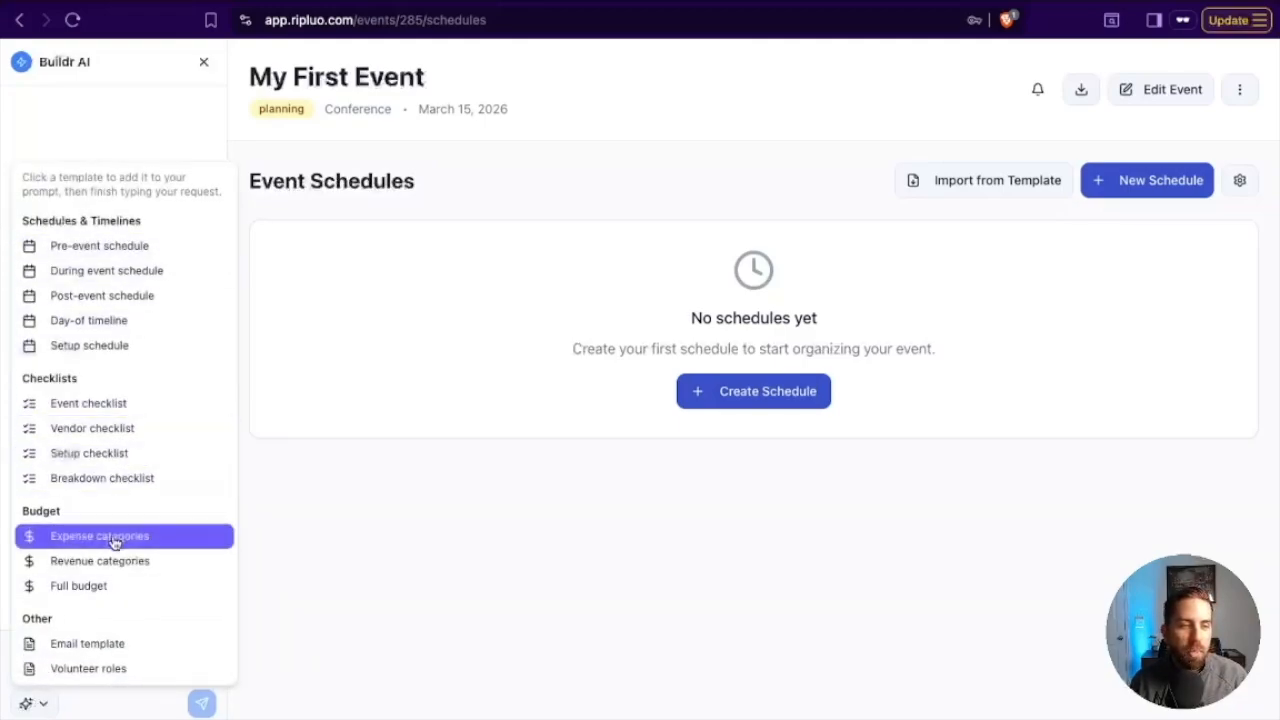
click(137, 271)
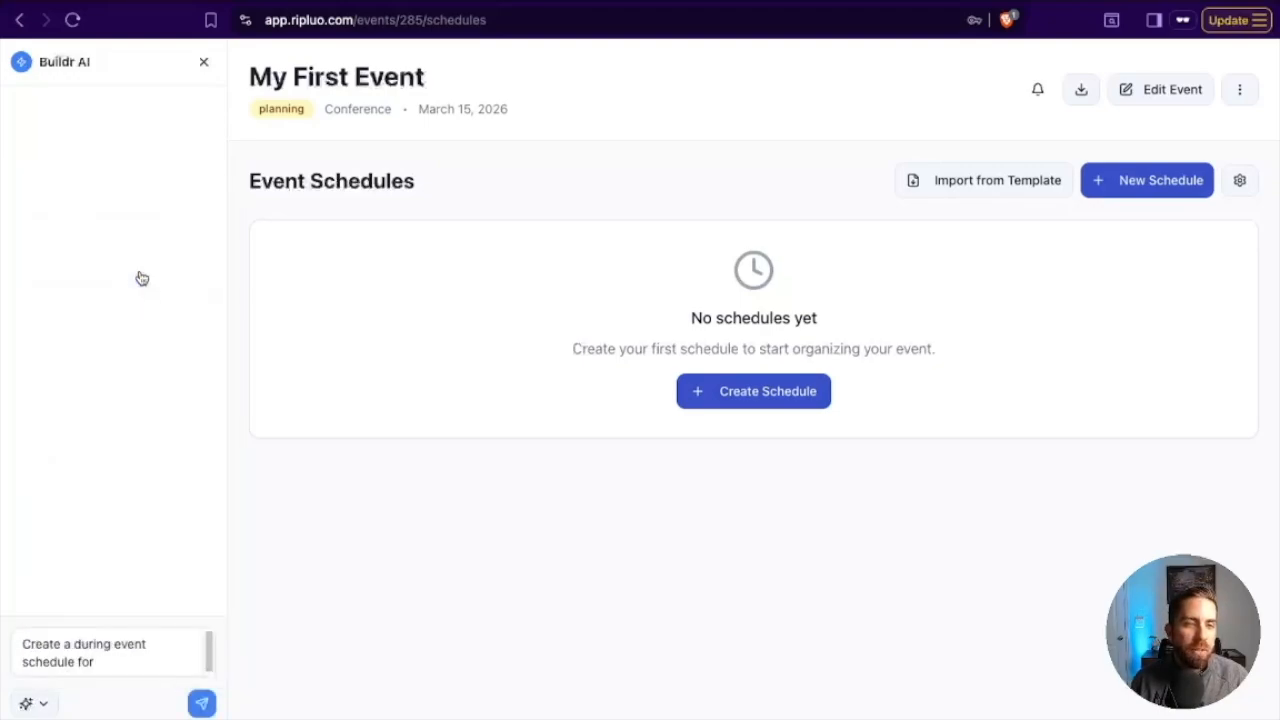
Complete the Buildr AI prompt with "a 5k for 500 people with sponsors and volunteers" and send it.
click(136, 656)
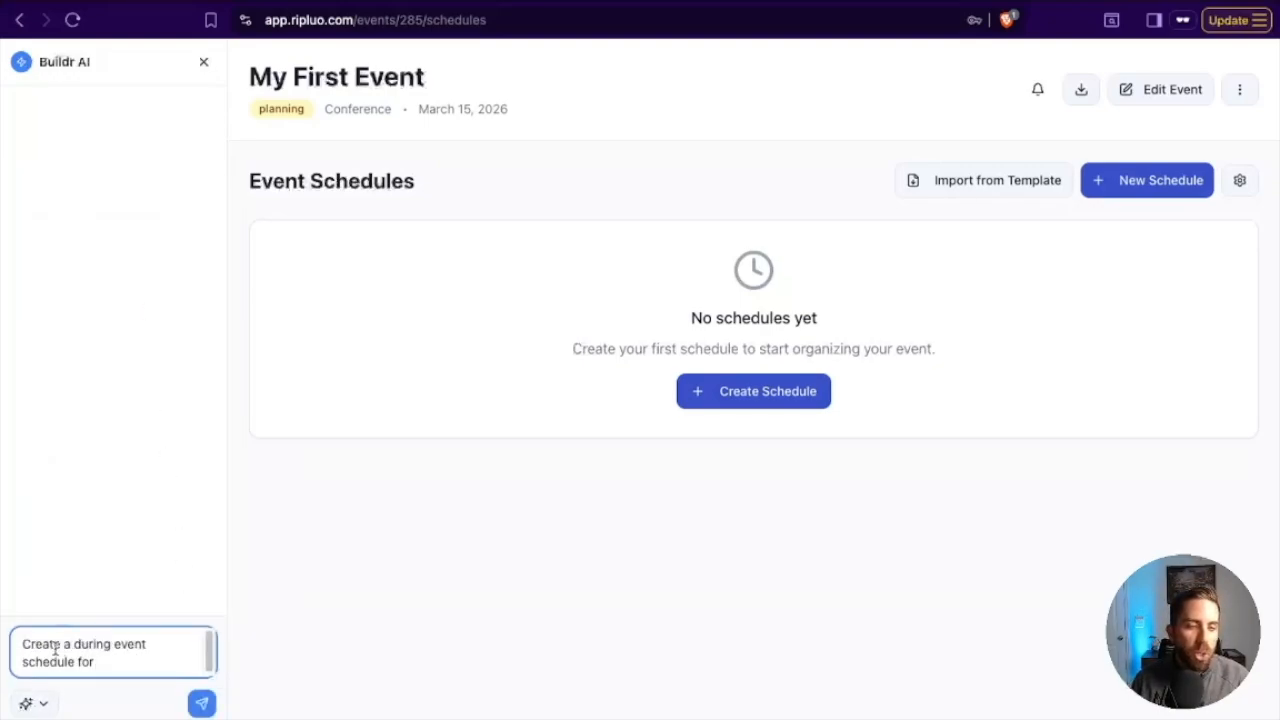
text(a 5k for 500 people)
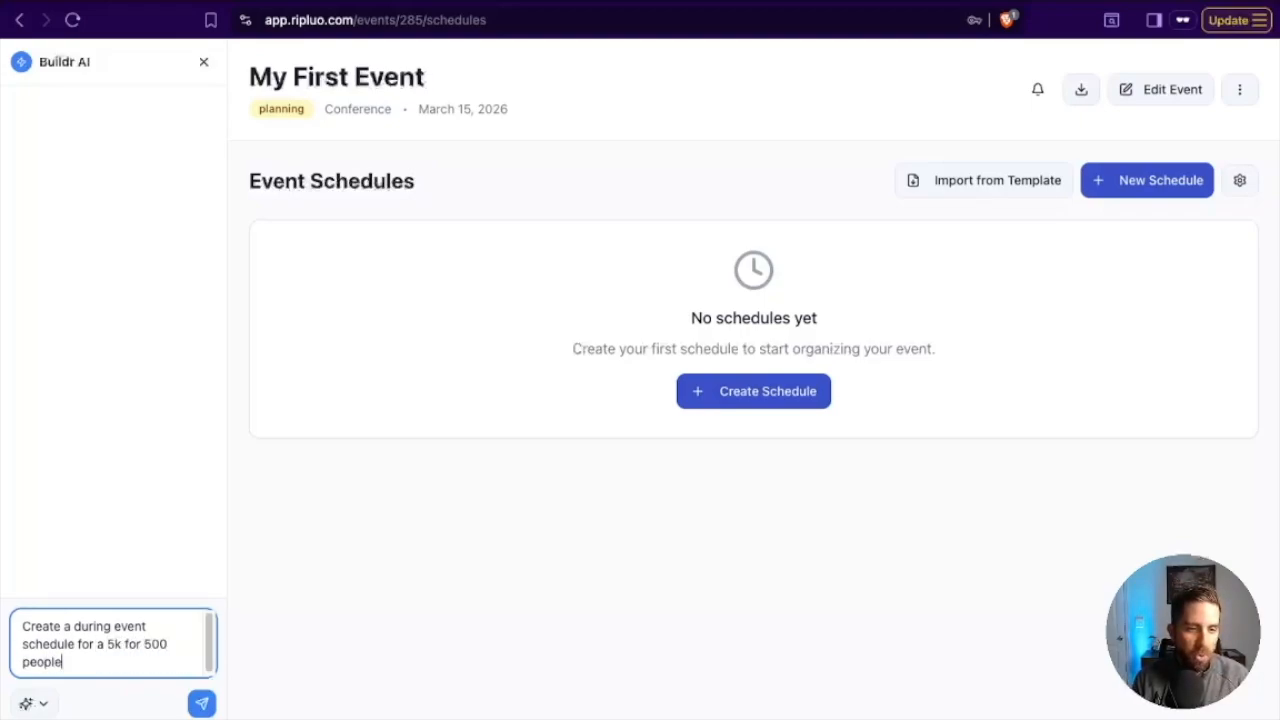
text( with sponsors and volunteers)
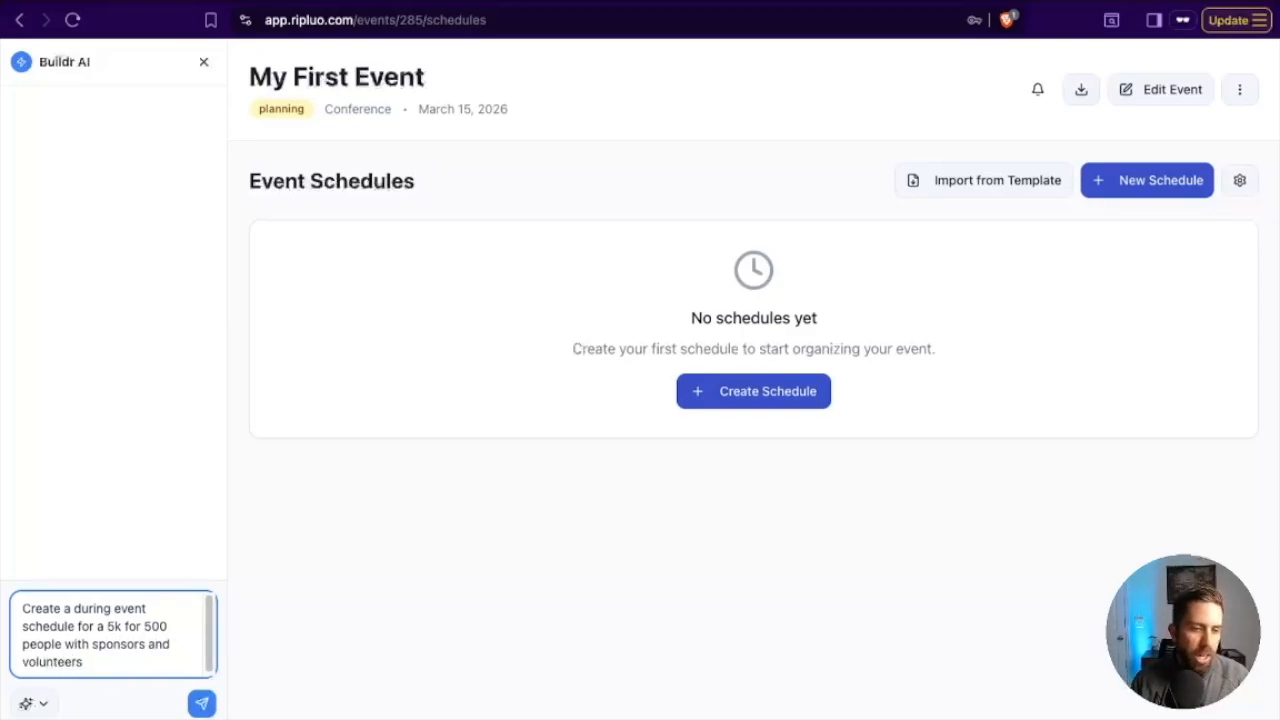
click(201, 703)
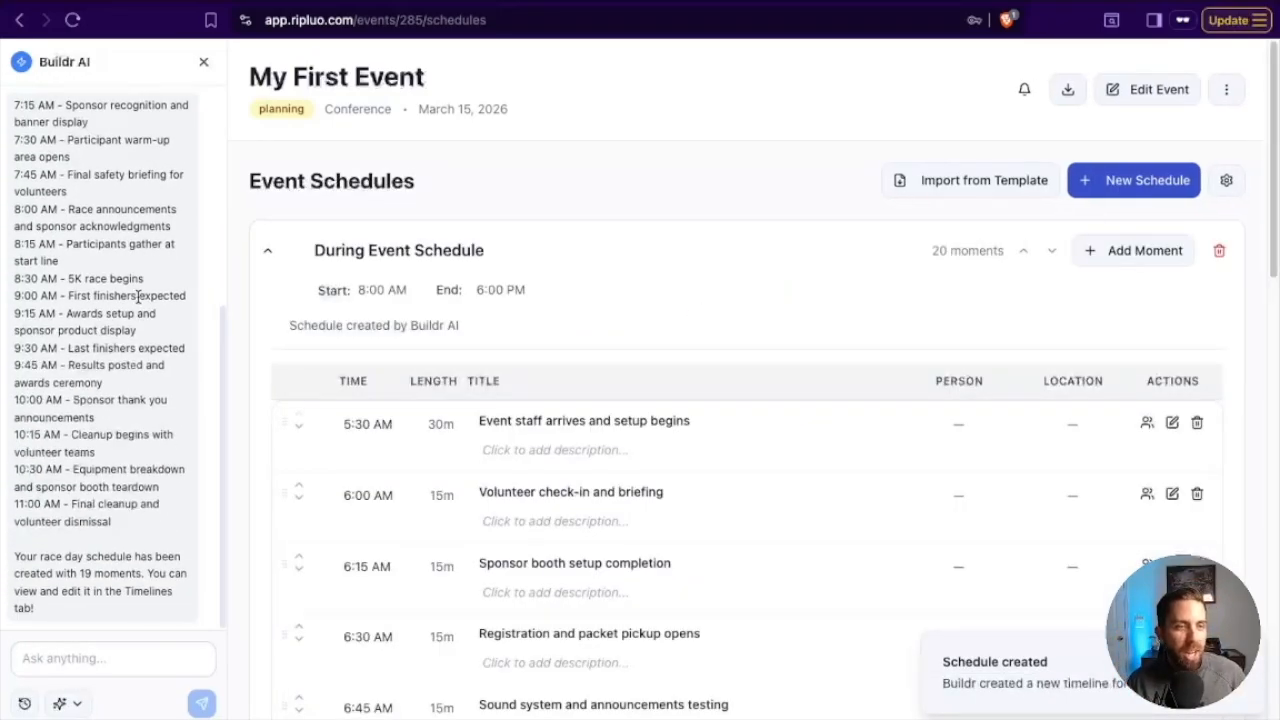
Read through the timeline of race day moments in Buildr AI's reply.
scroll(138, 296, up, 3)
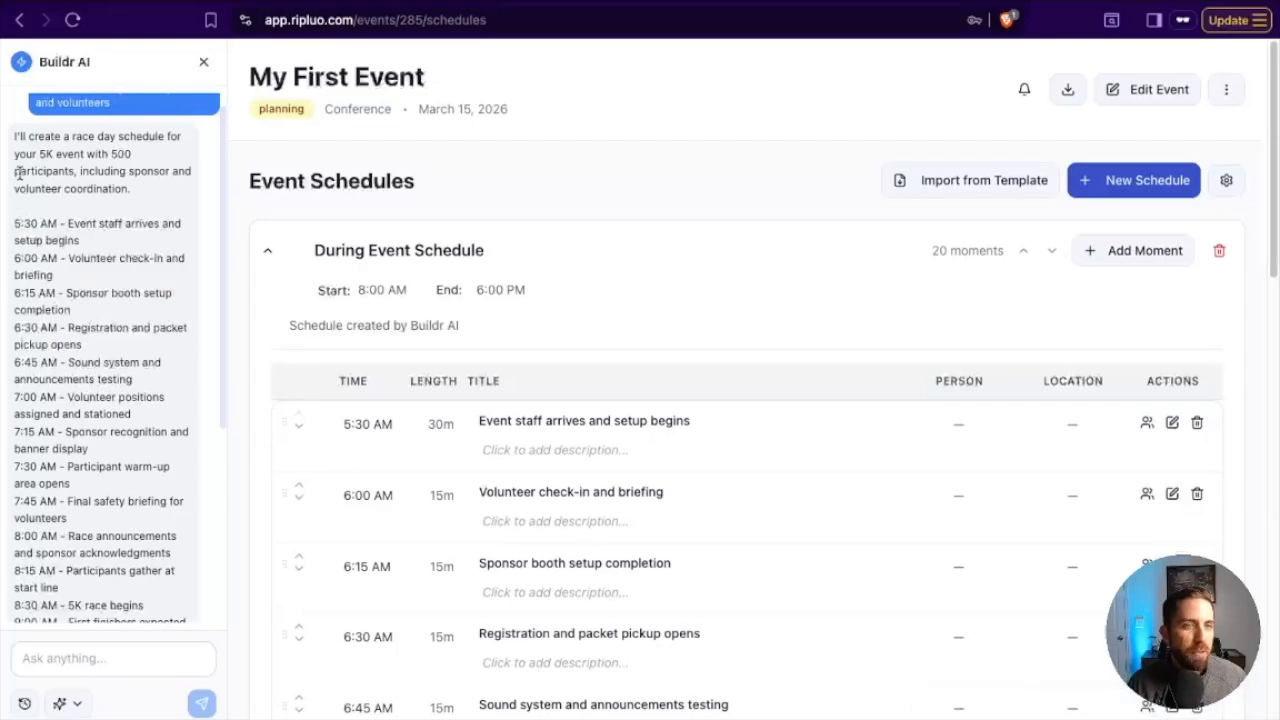
drag(14, 223, 138, 515)
scroll(138, 512, down, 3)
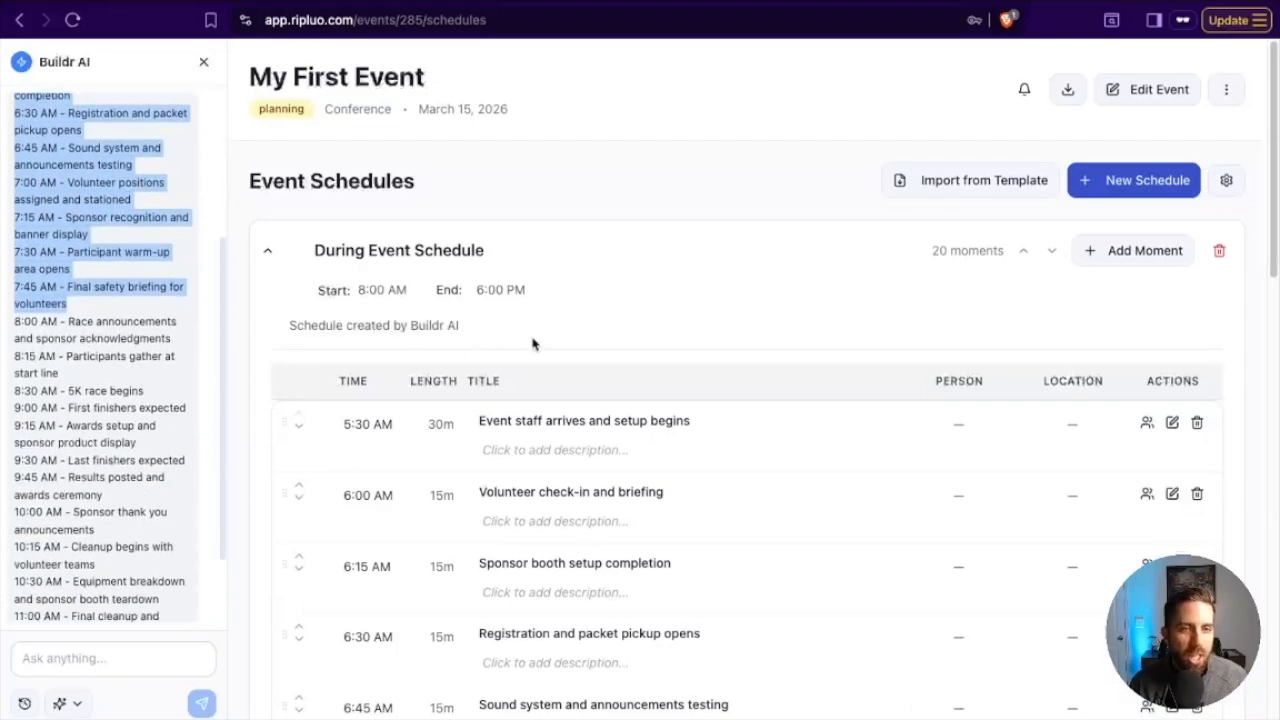
click(787, 292)
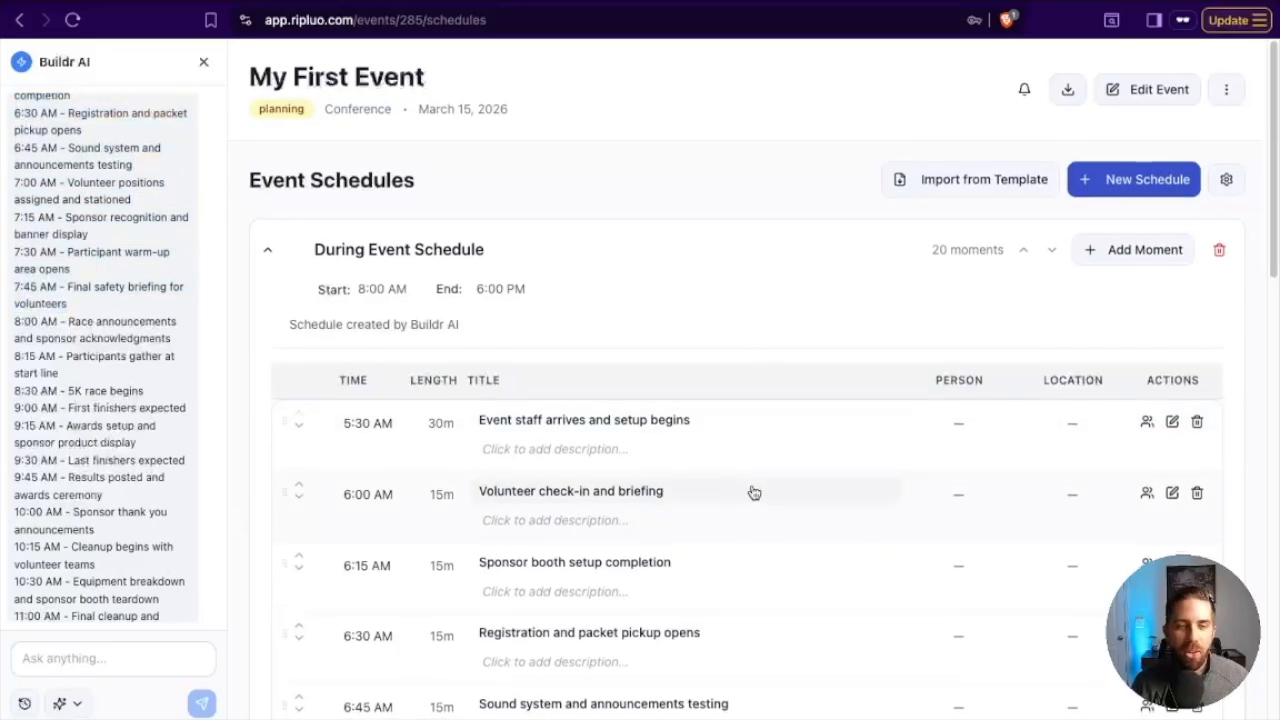
Review all moments of the generated During Event Schedule, collapsing and re-expanding the schedule.
scroll(751, 491, down, 6)
scroll(754, 491, down, 7)
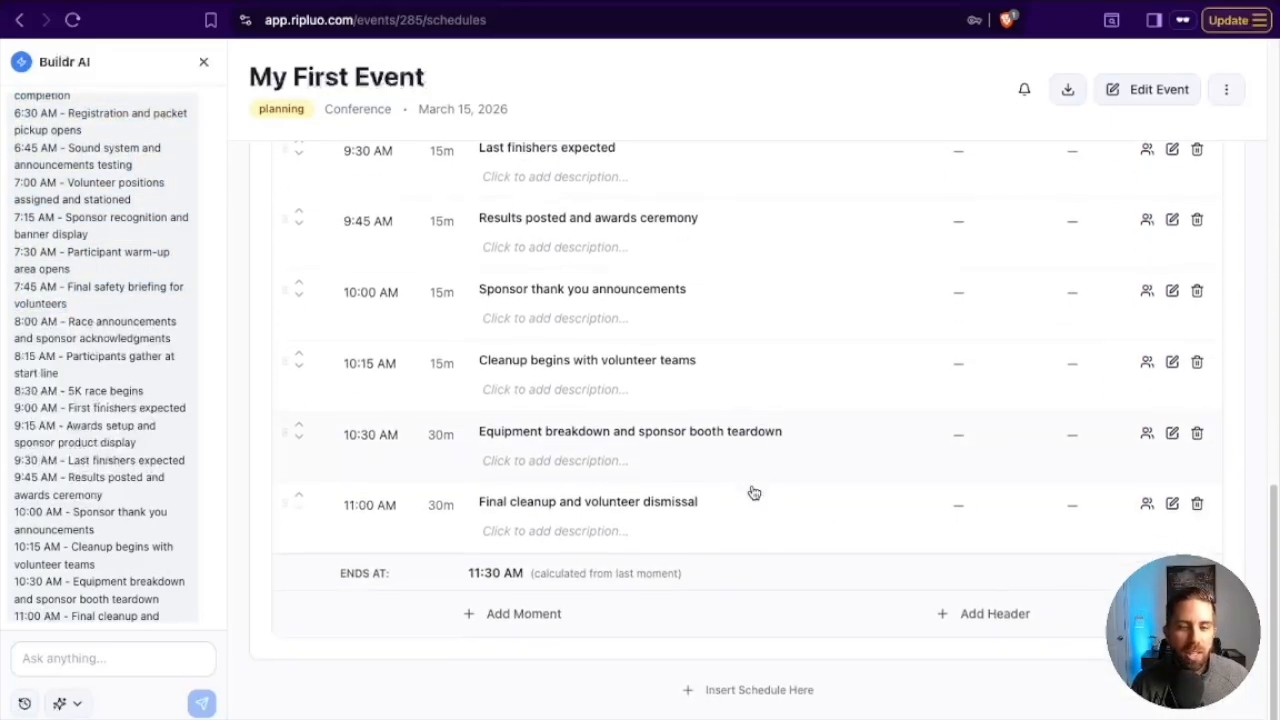
scroll(754, 491, up, 14)
scroll(752, 485, up, 2)
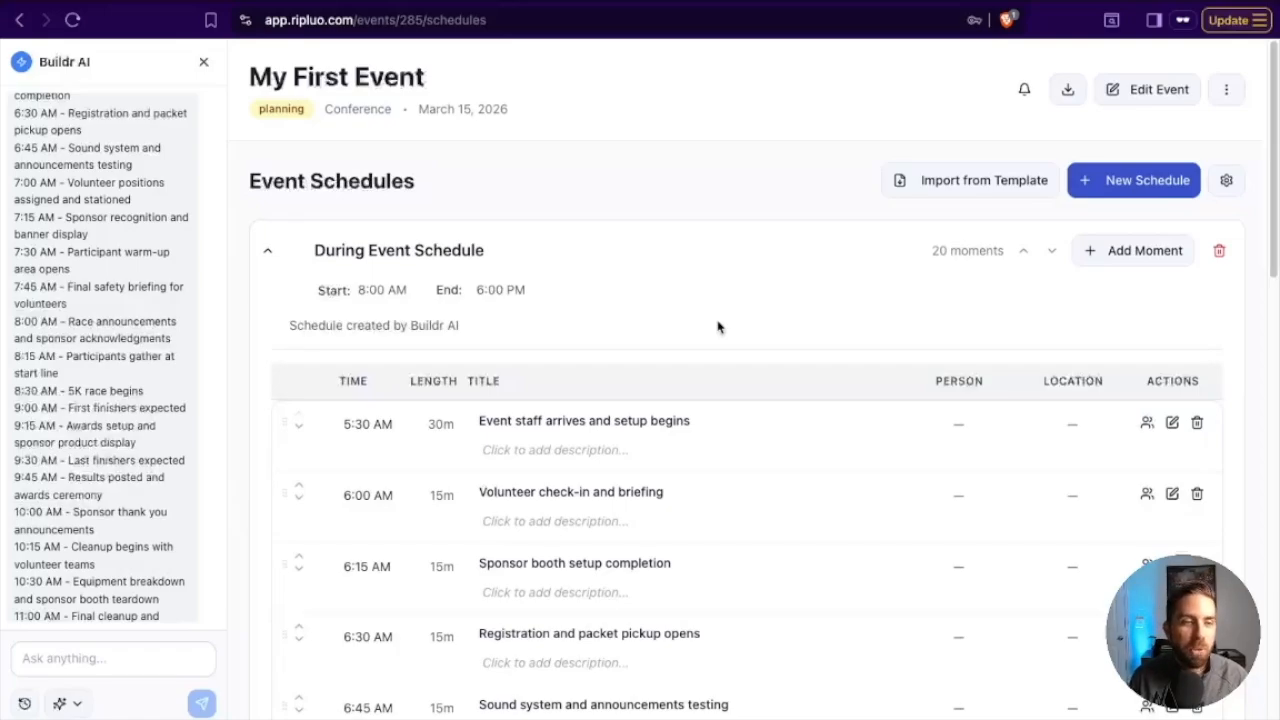
scroll(676, 478, down, 15)
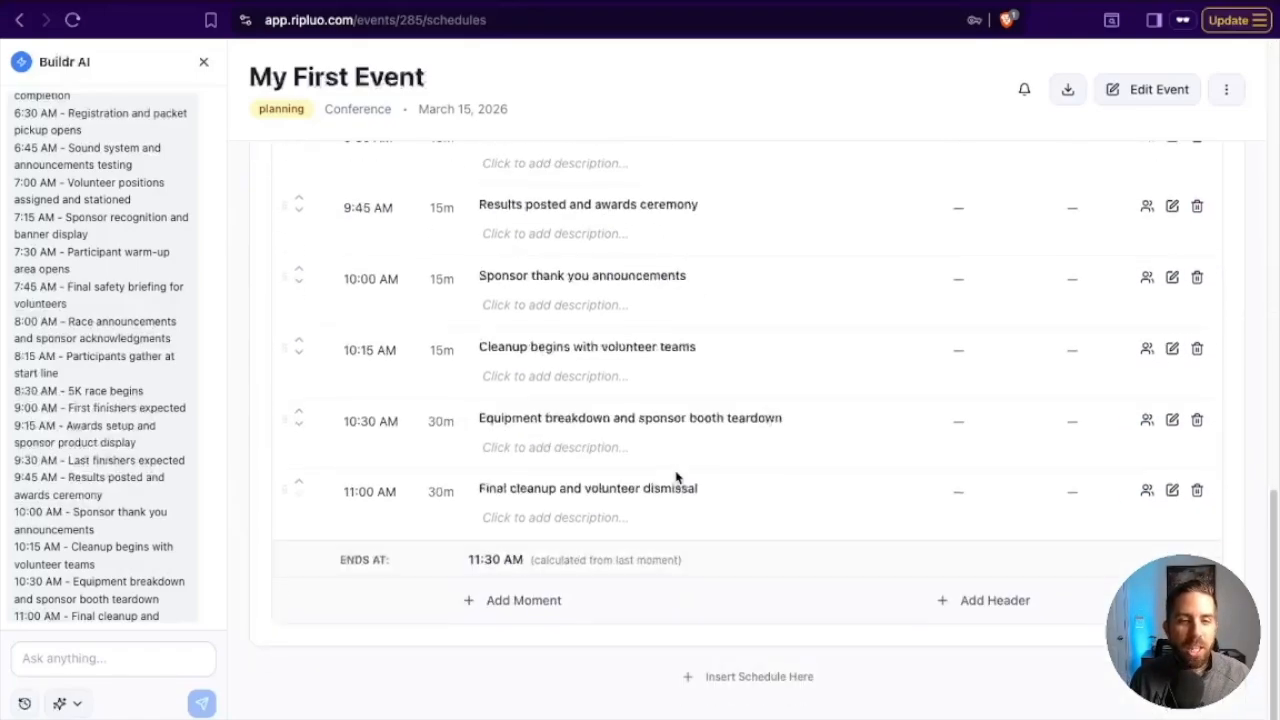
scroll(676, 478, up, 15)
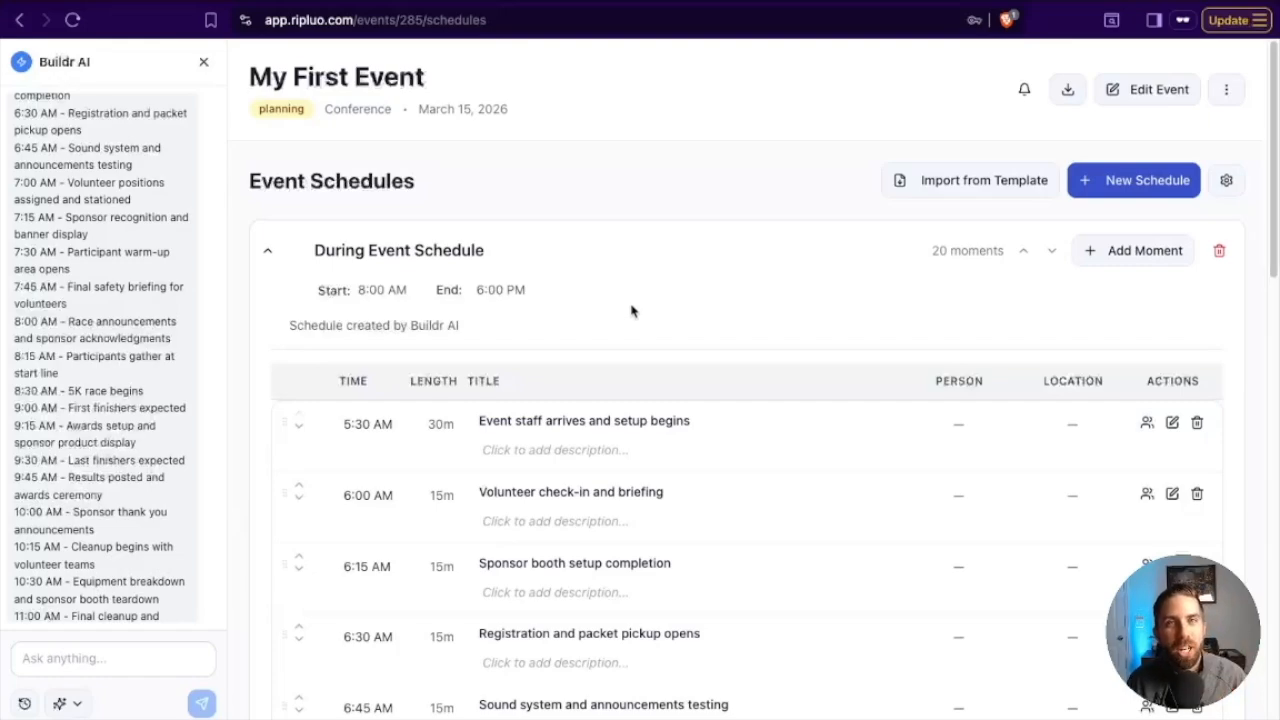
click(268, 251)
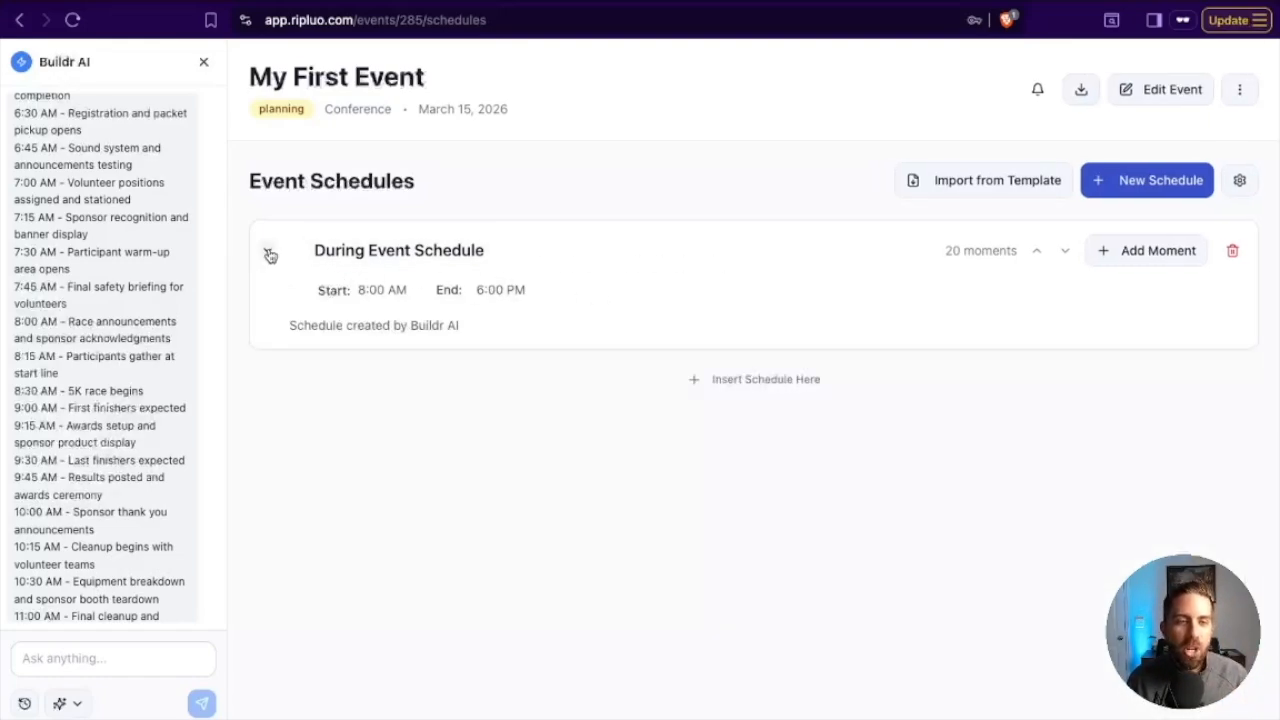
click(269, 252)
scroll(620, 487, down, 12)
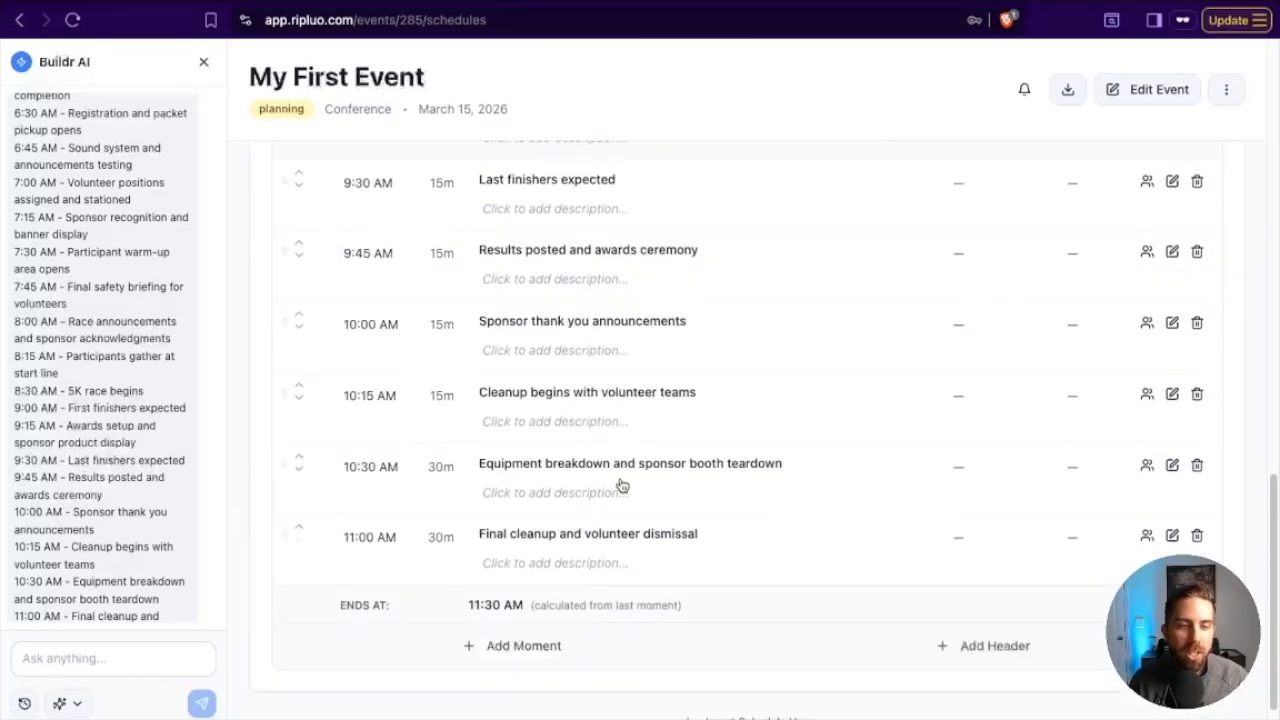
Close the Buildr AI assistant and return to the list of all events.
scroll(549, 623, up, 12)
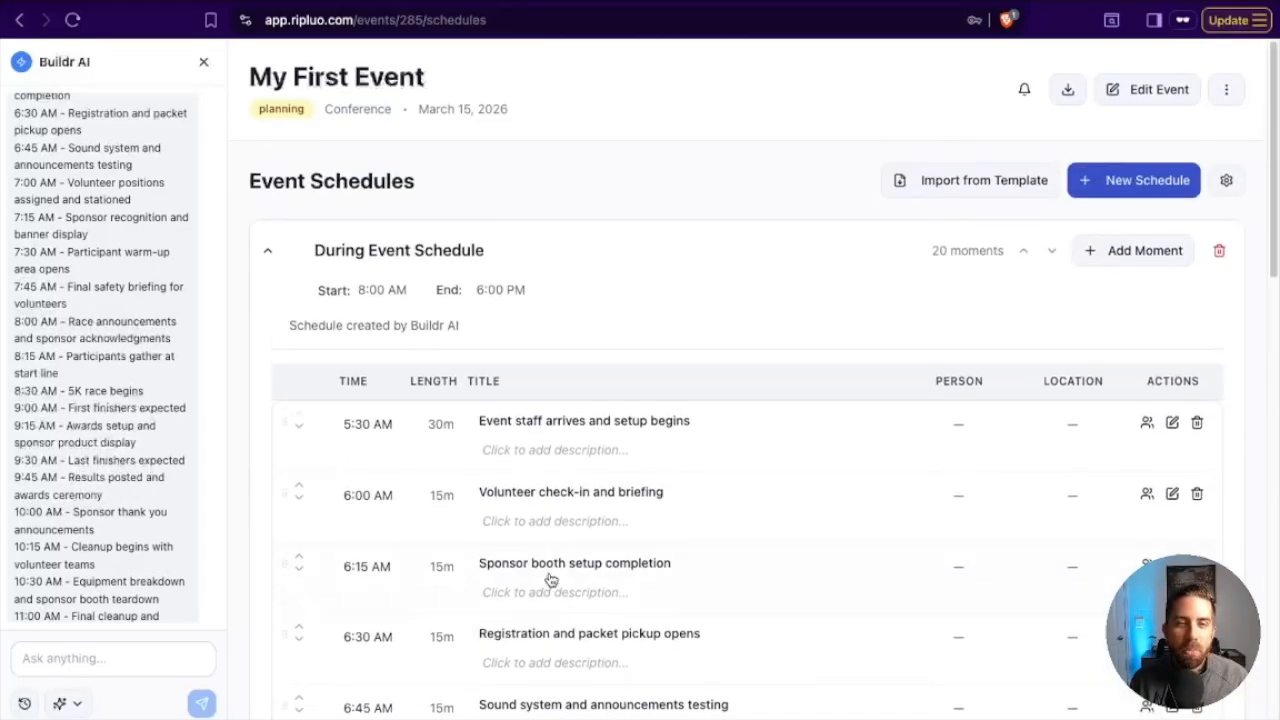
scroll(166, 243, up, 5)
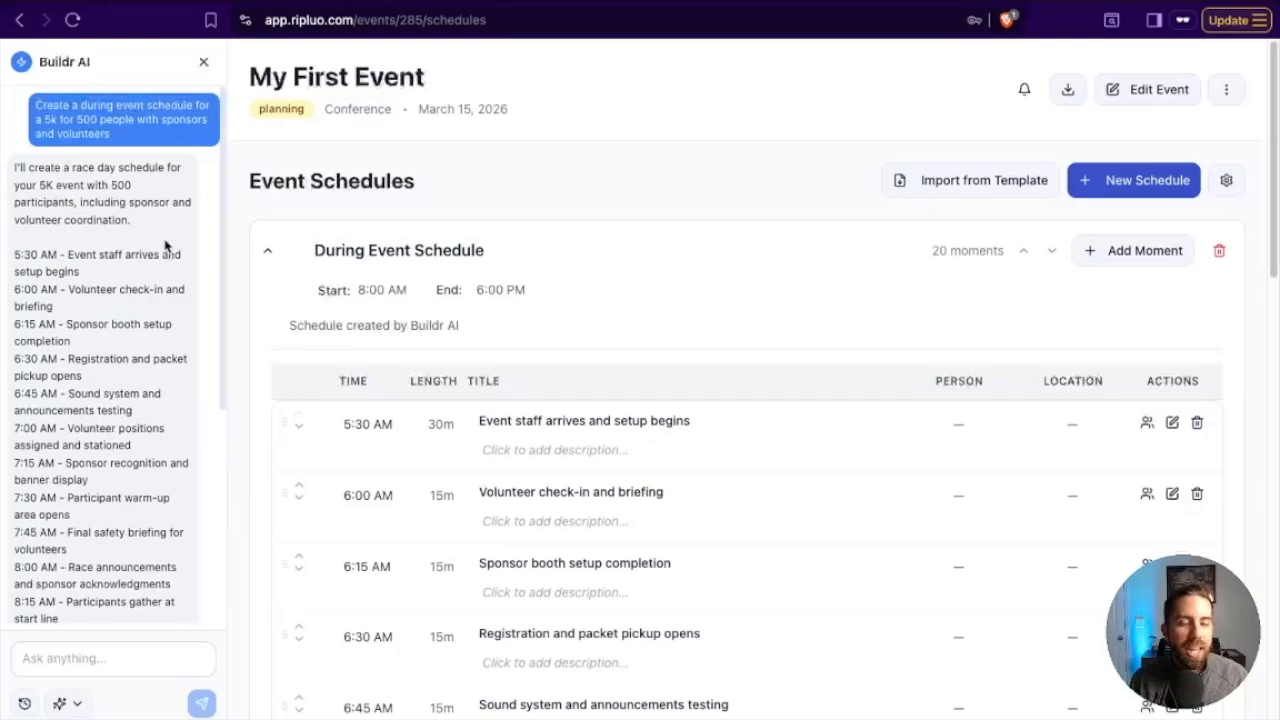
click(203, 62)
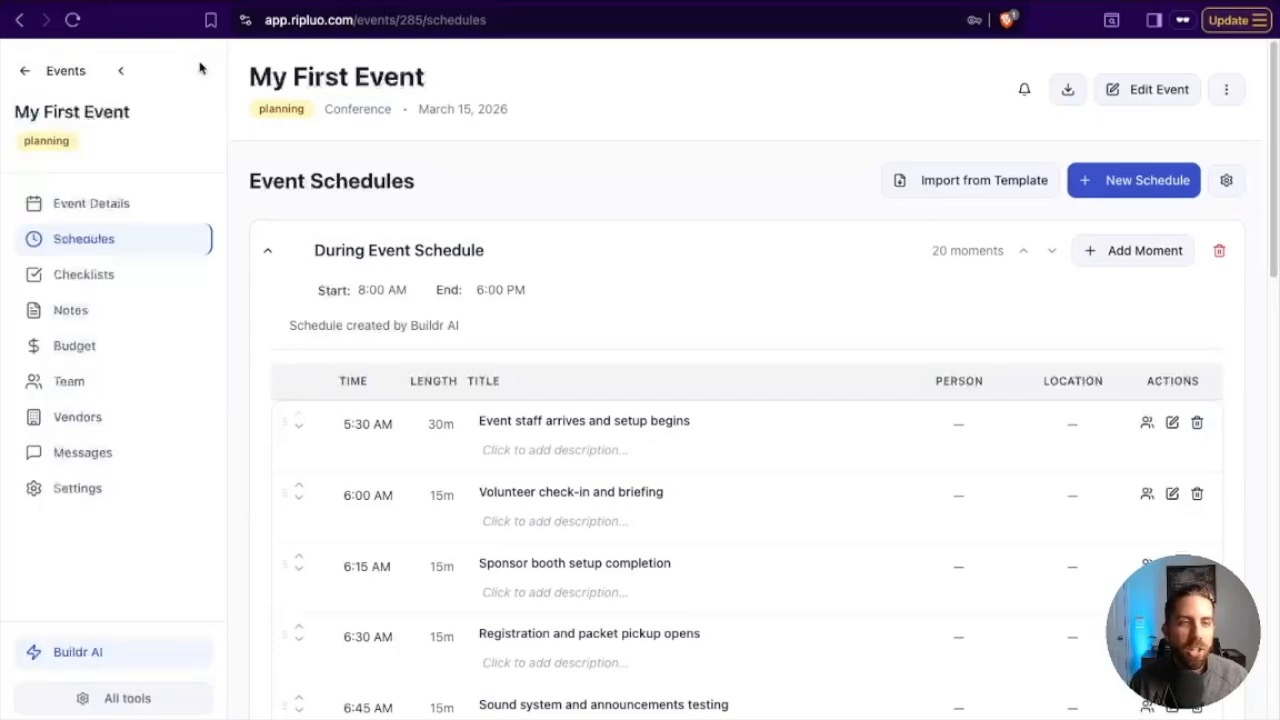
click(32, 74)
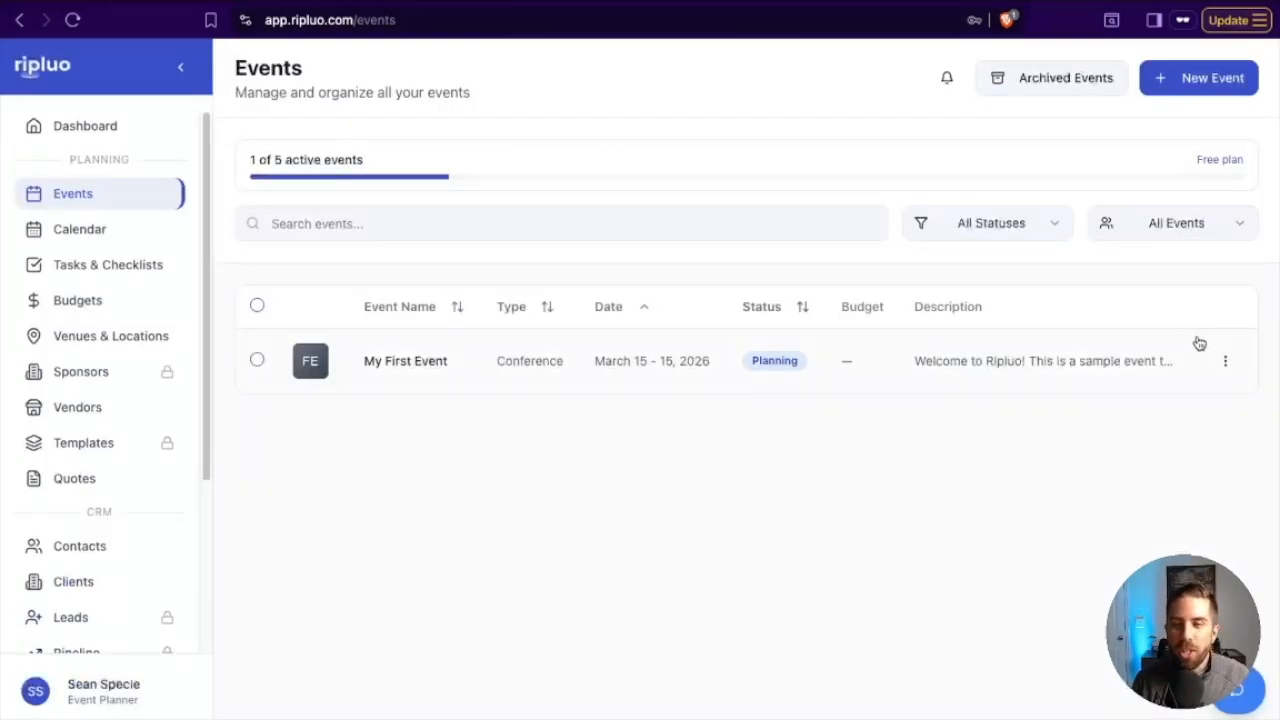
Permanently delete the sample event "My First Event", entering DELETE as the confirmation text.
click(1227, 363)
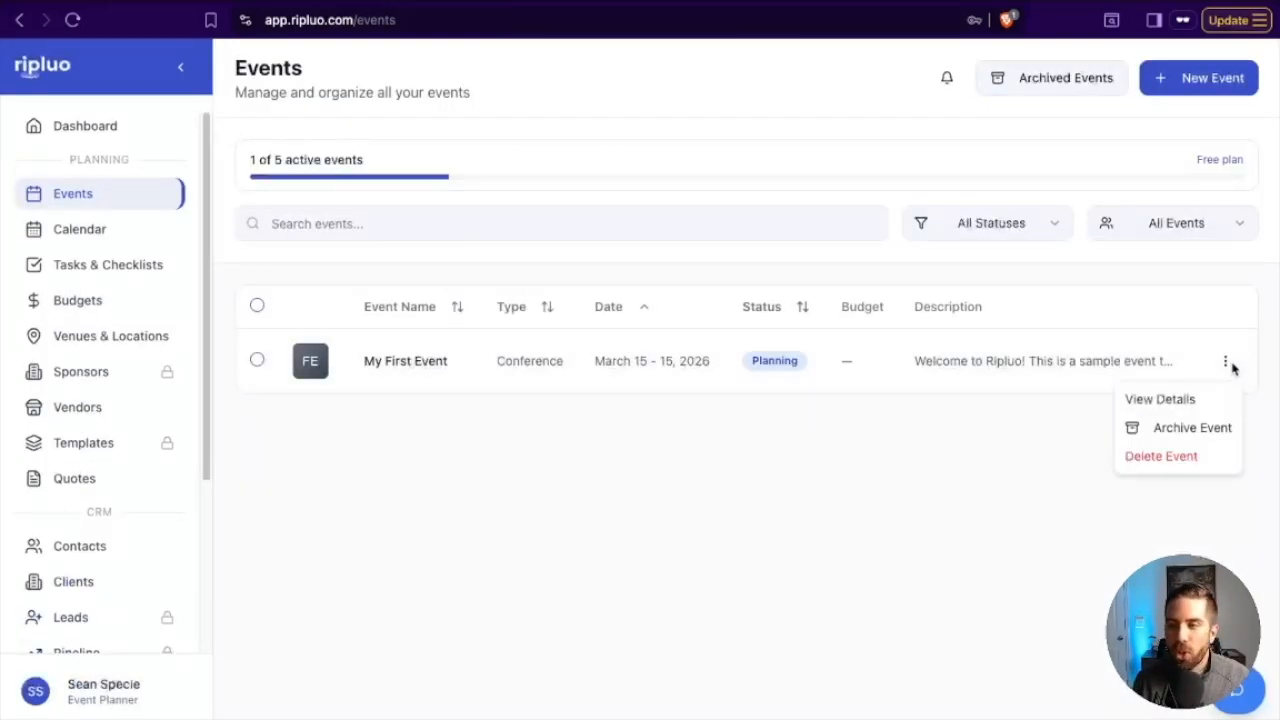
click(1165, 456)
click(666, 434)
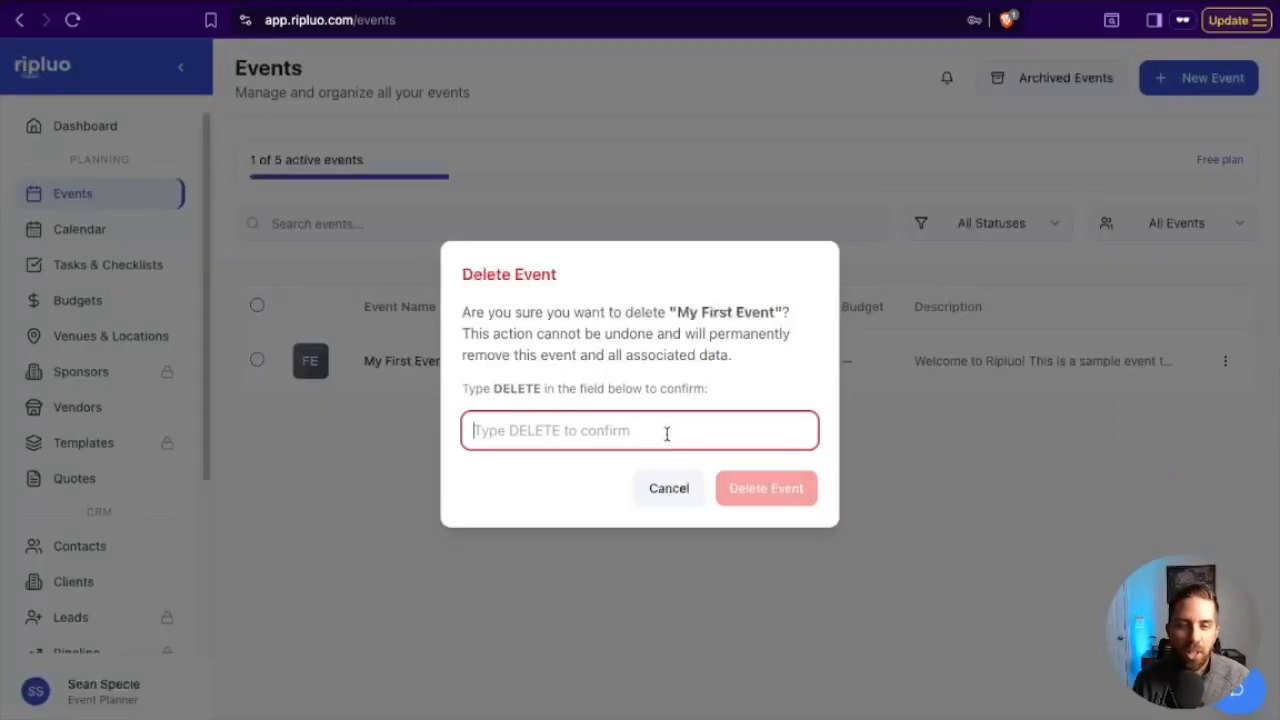
text(DELETE)
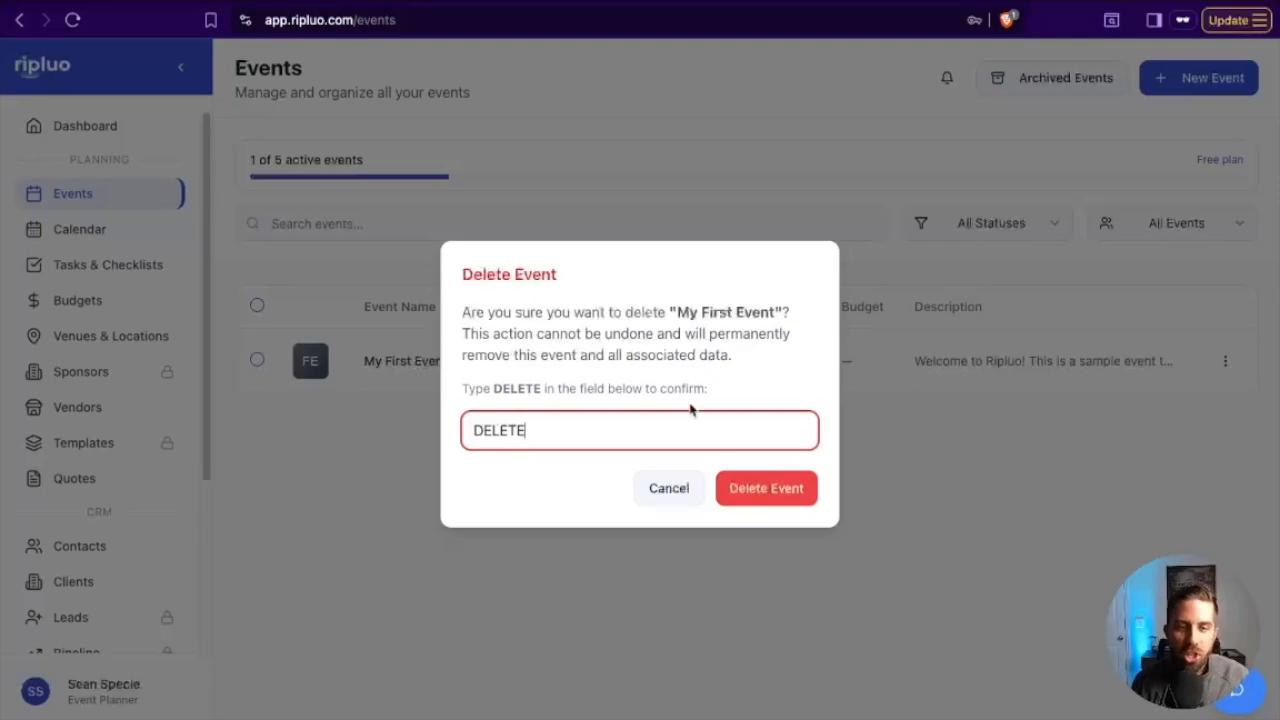
click(770, 489)
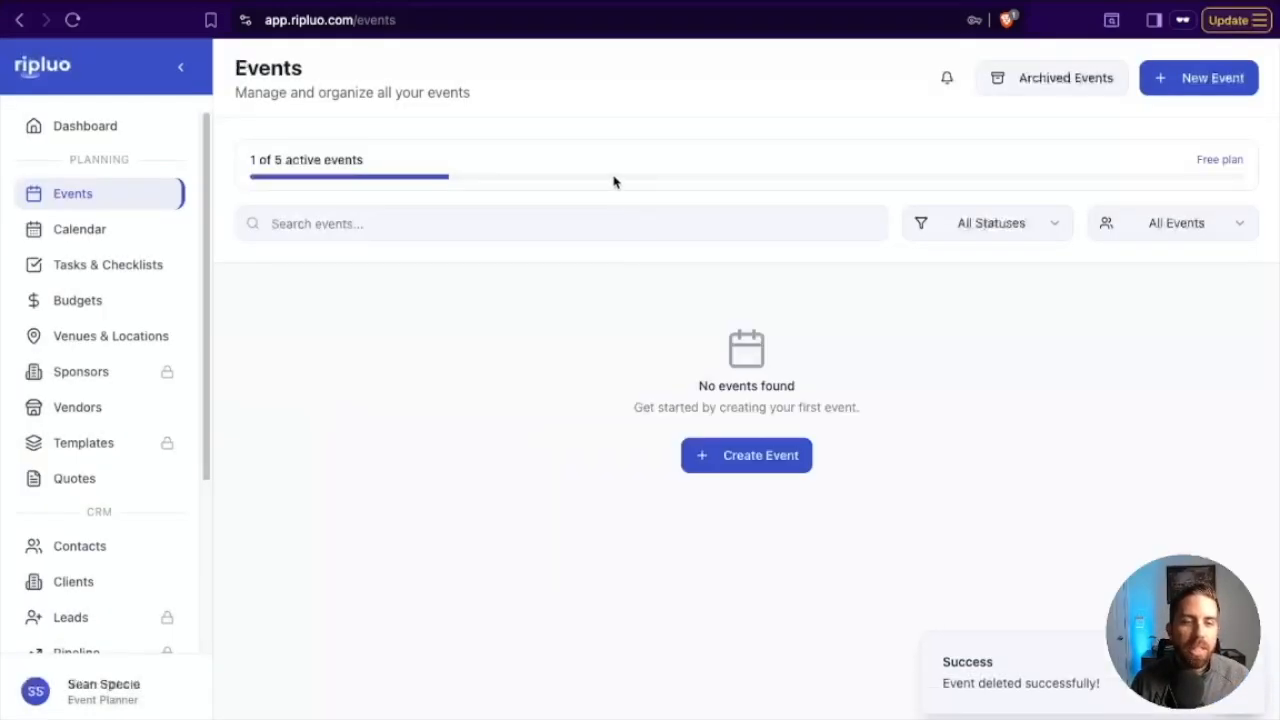
Start a new event named "Ripluo 5k" with event type 5k and start and end dates of 04/25/2026.
click(738, 466)
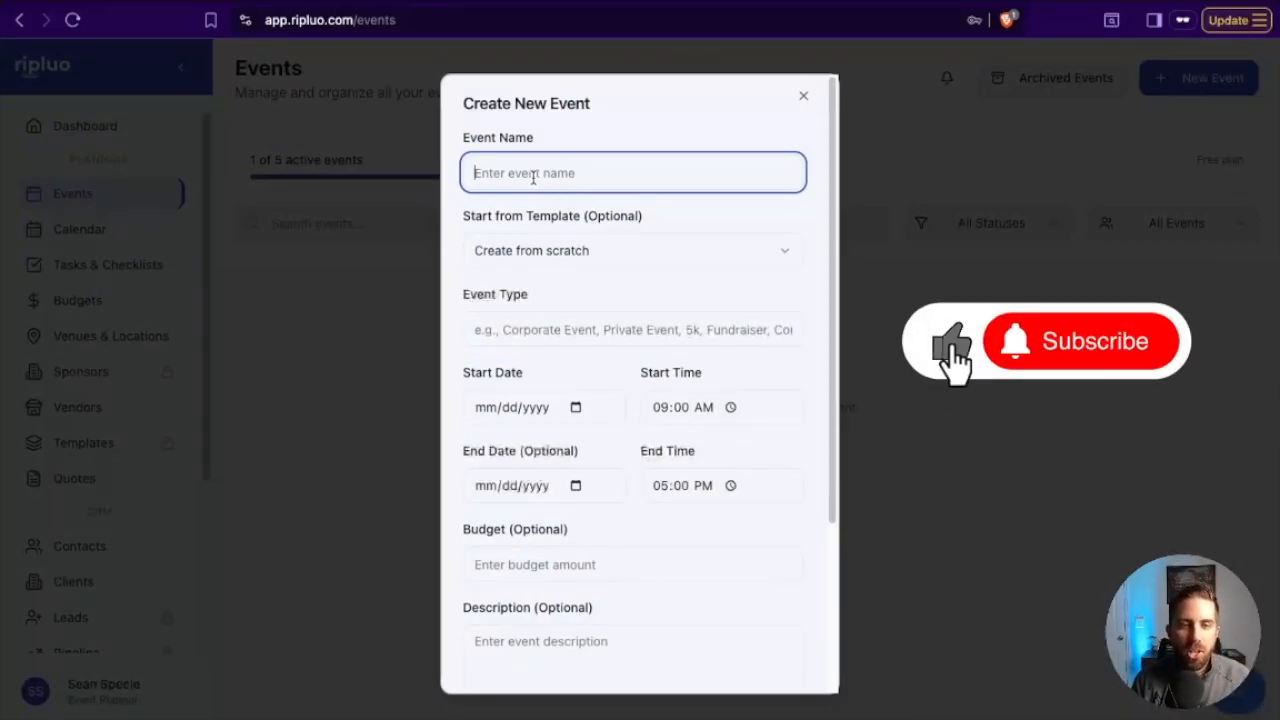
text(Ripl)
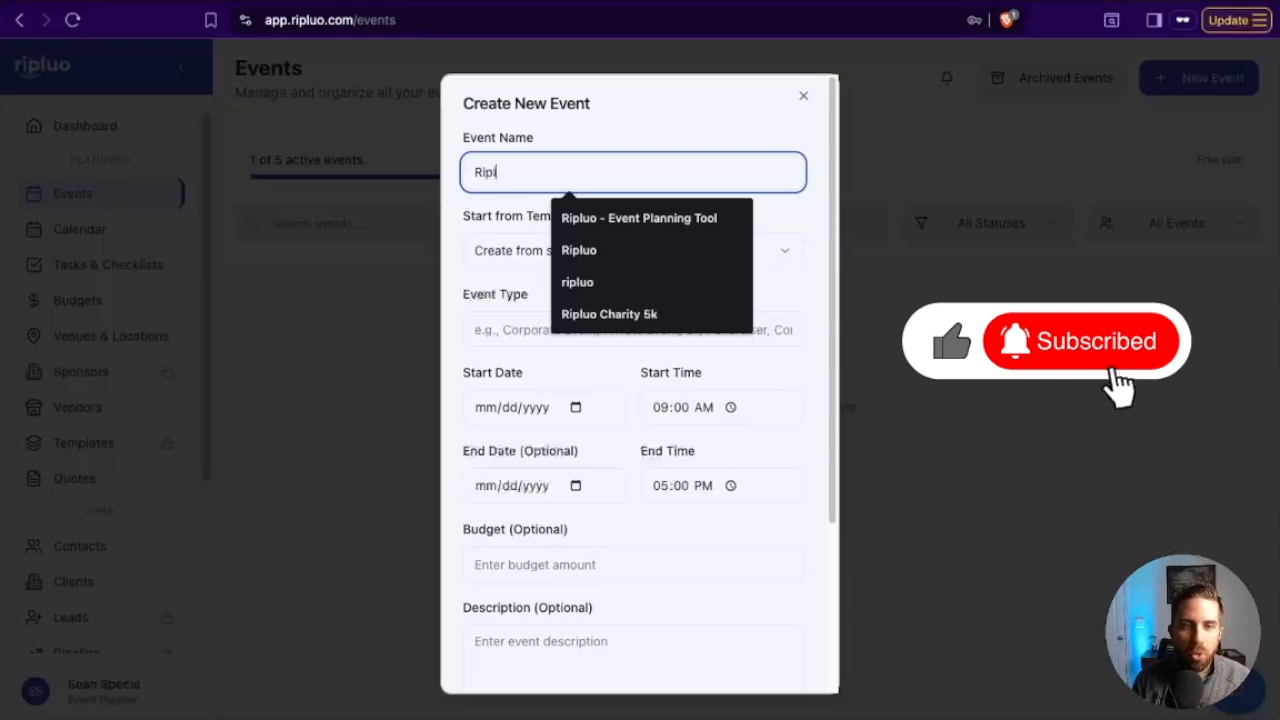
text(uo 5k)
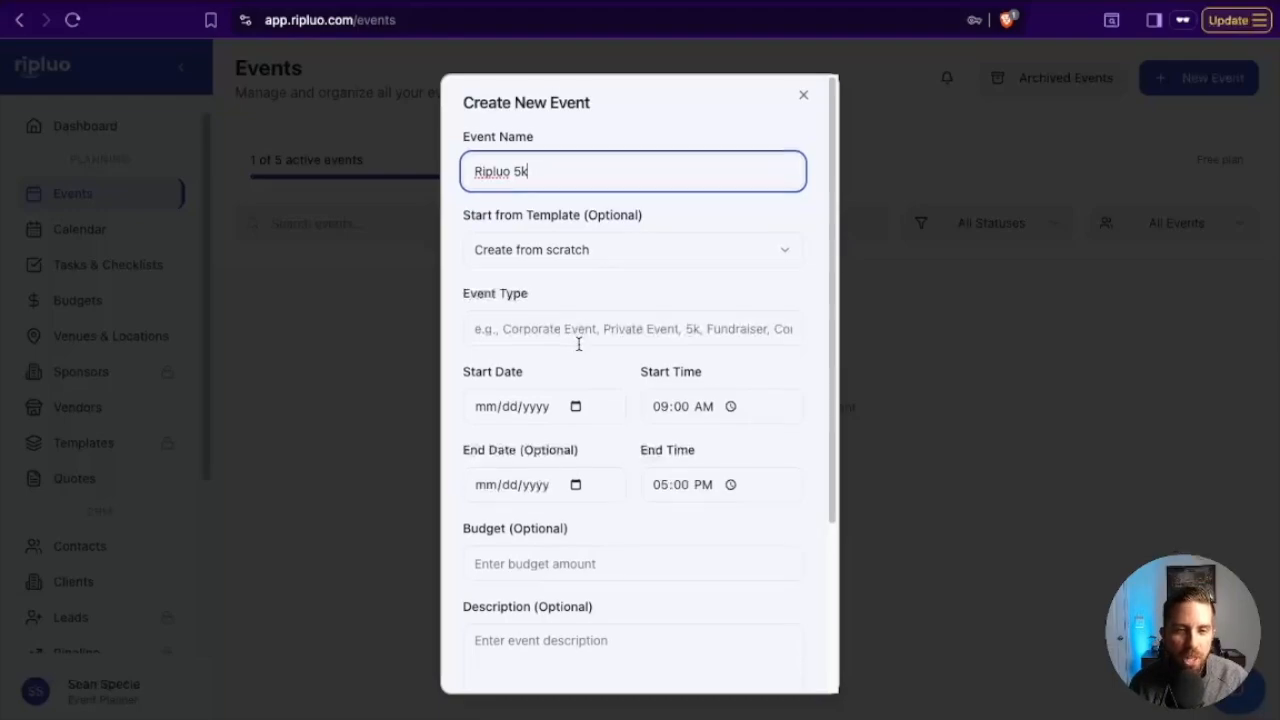
scroll(578, 343, down, 2)
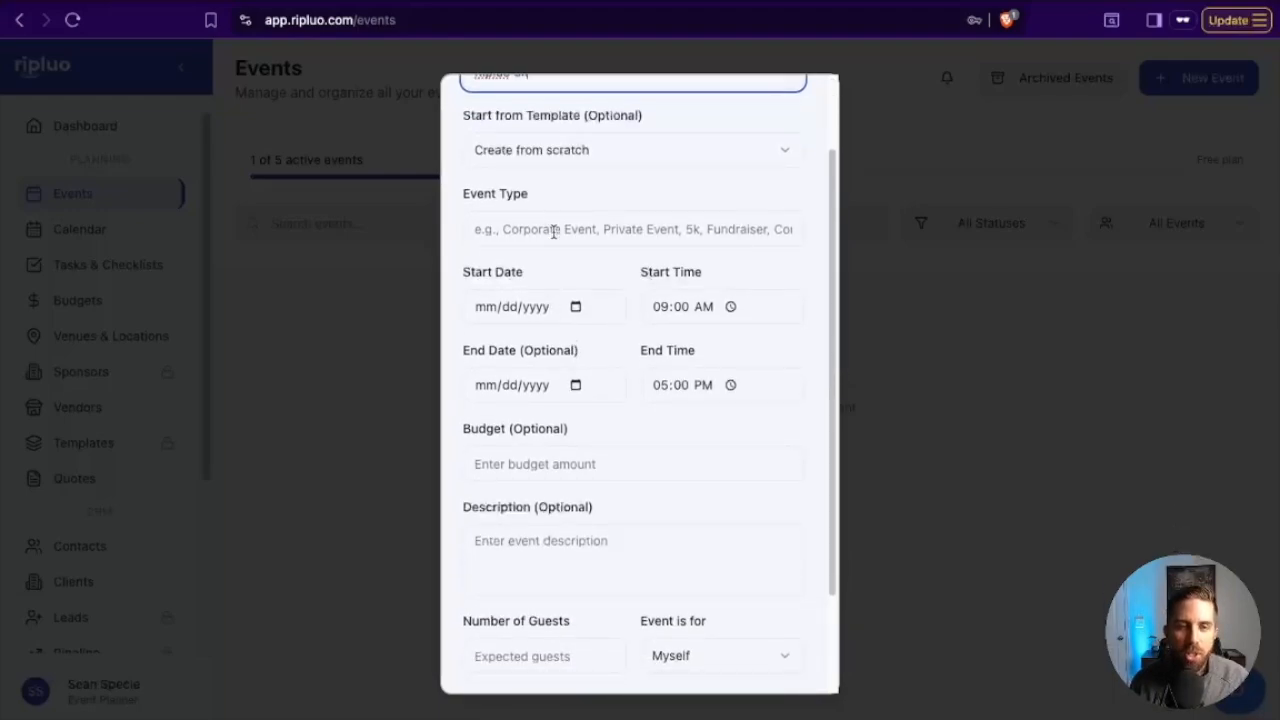
click(553, 231)
text(5k)
click(568, 273)
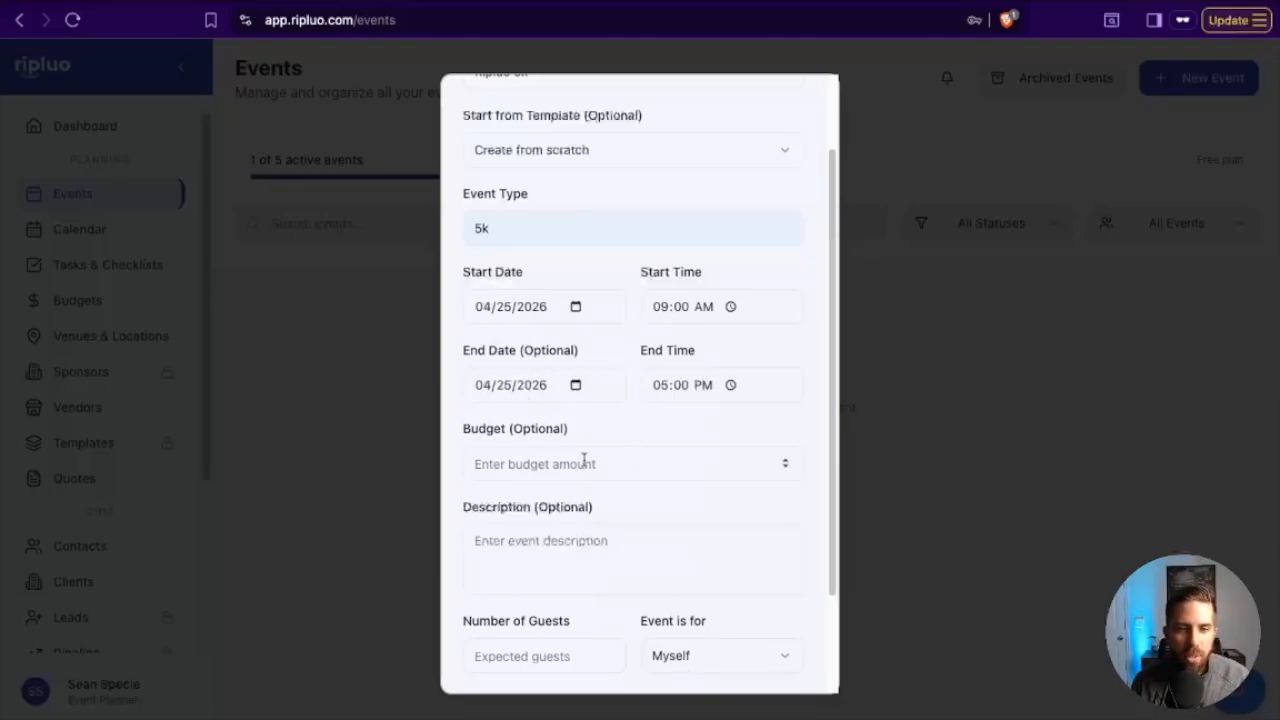
Set the new event's number of guests to 500 and create the event.
scroll(641, 494, down, 3)
click(538, 527)
text(500)
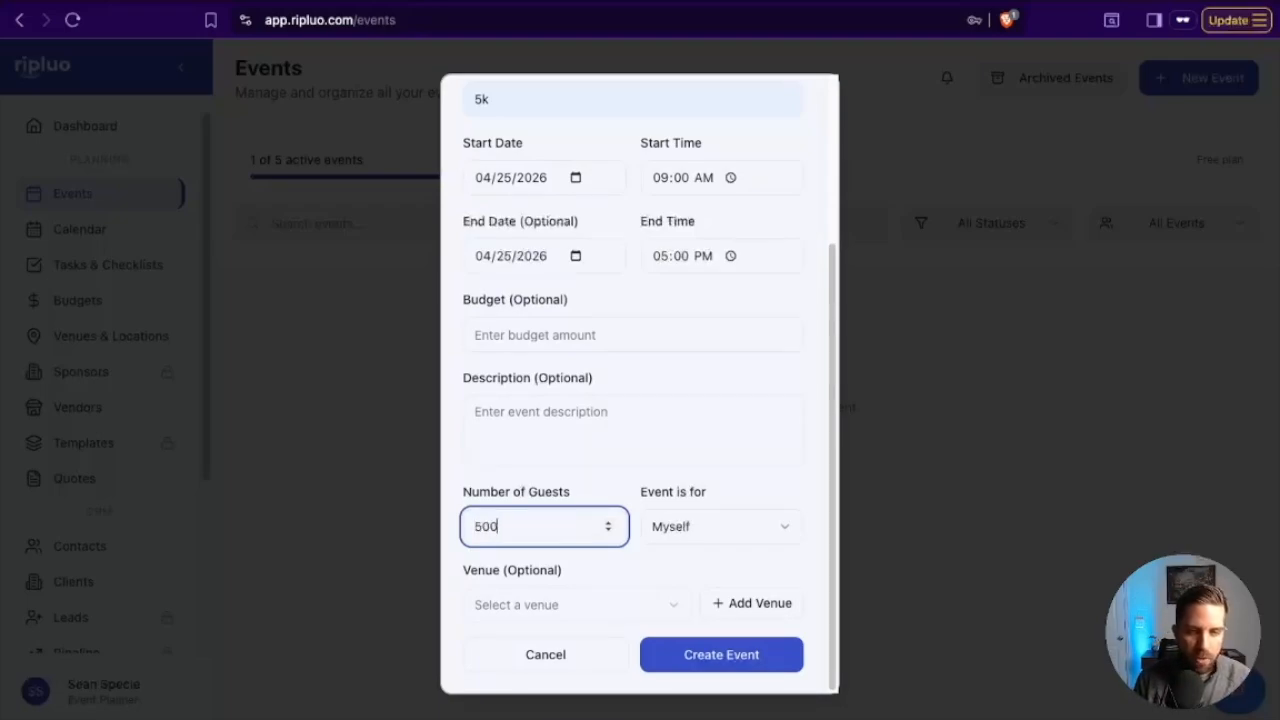
click(710, 650)
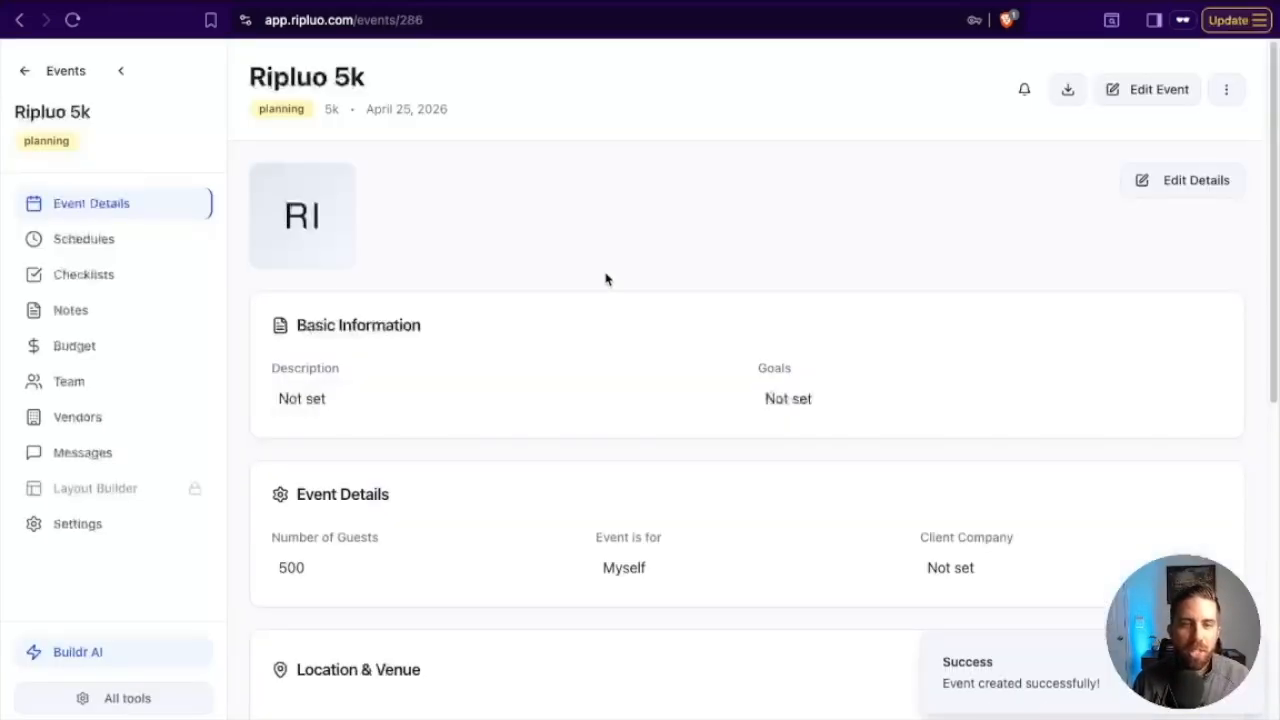
Change the Ripluo 5k event cover's background color to near-black and save the cover.
scroll(604, 282, down, 3)
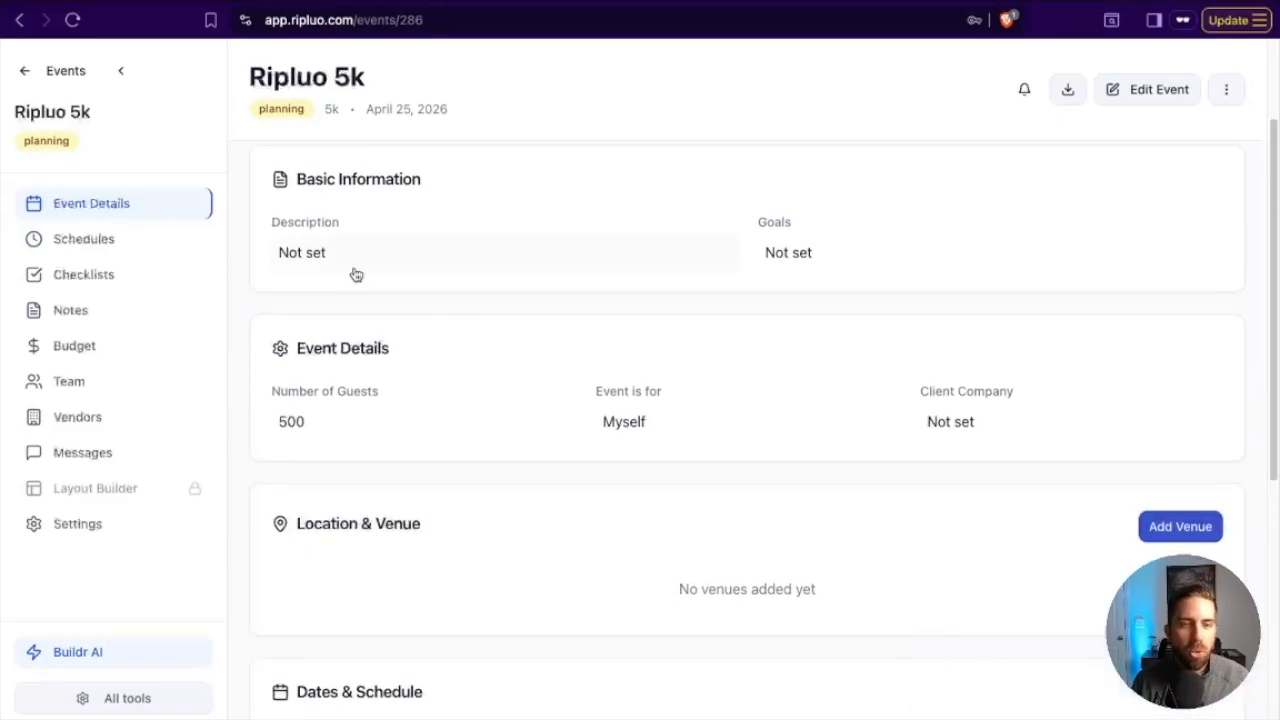
scroll(356, 268, up, 3)
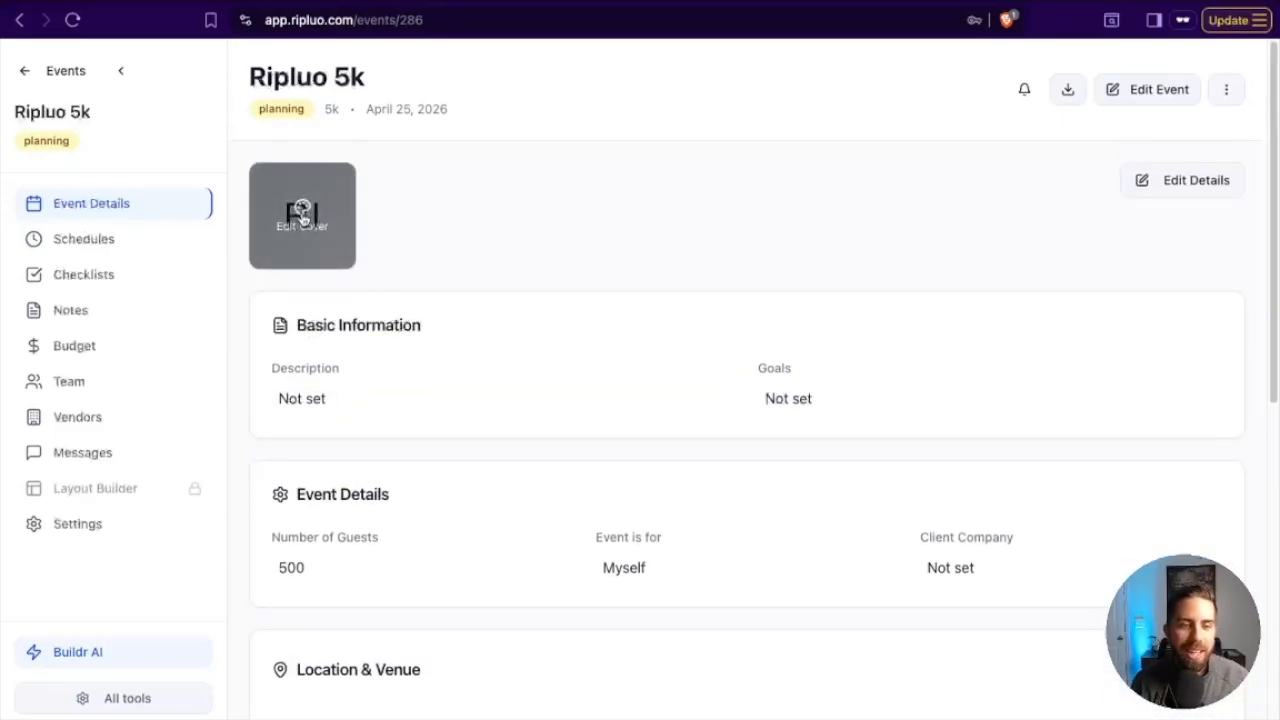
click(302, 218)
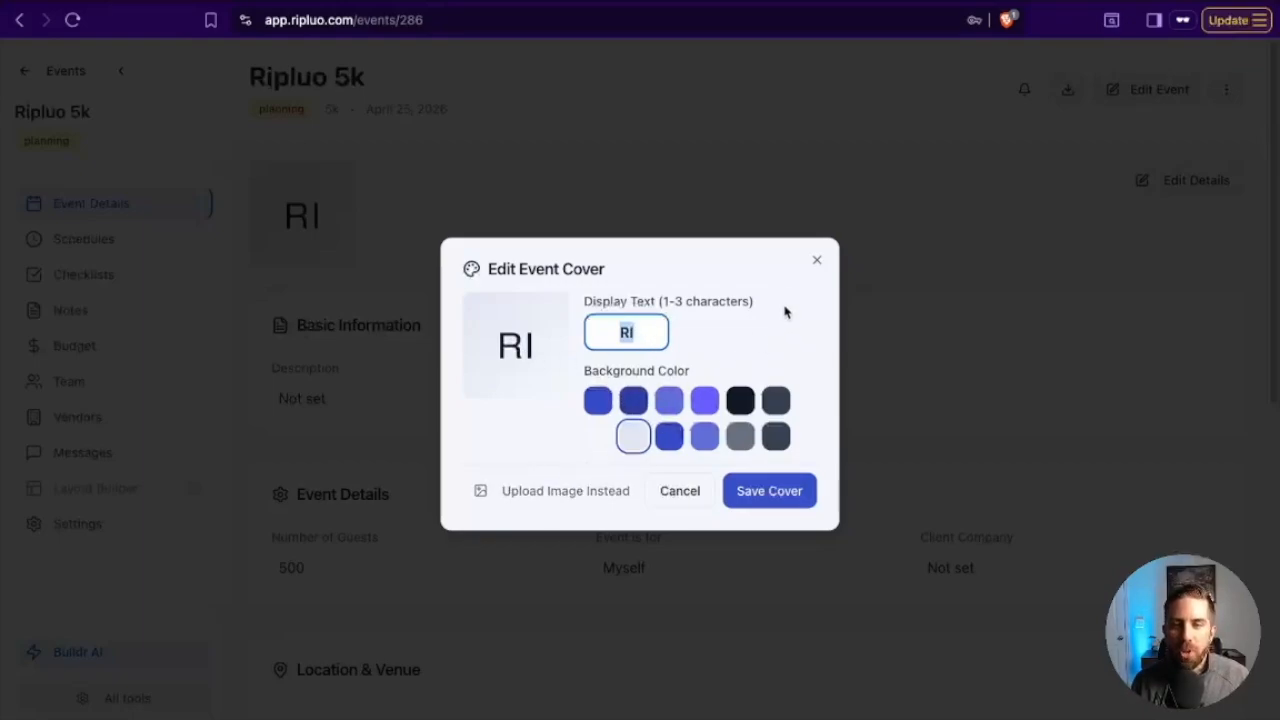
click(740, 401)
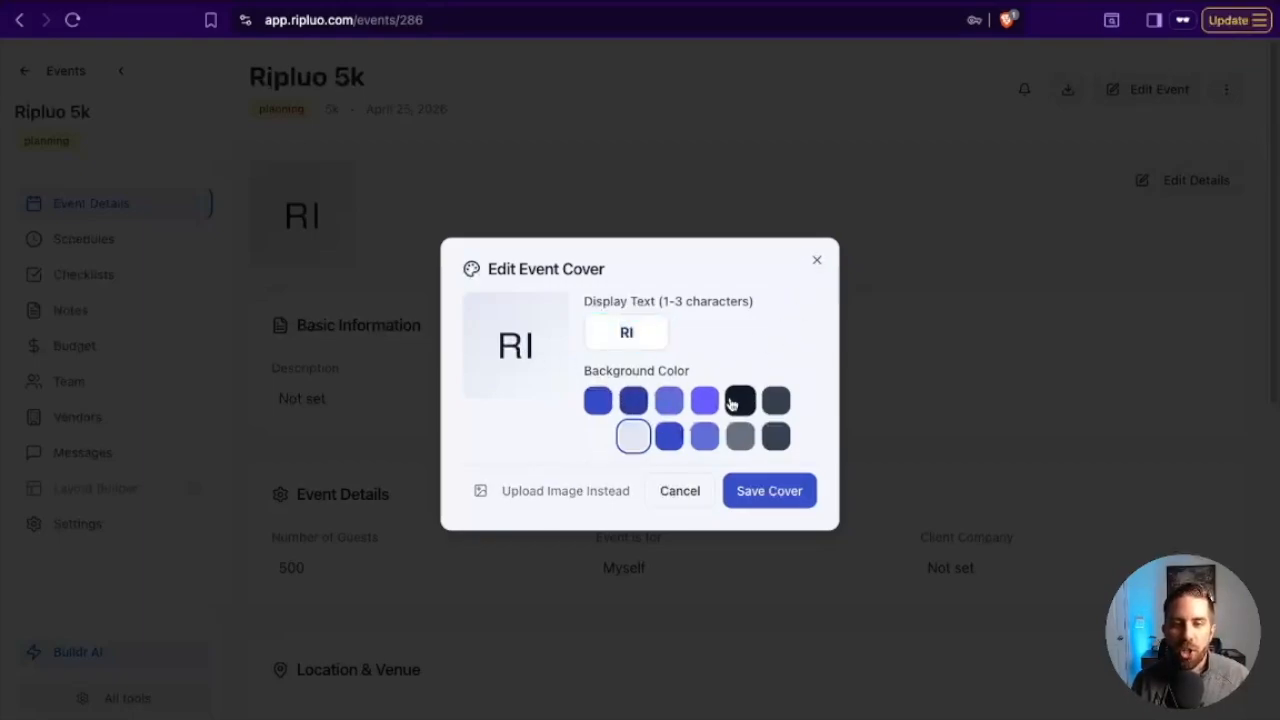
click(786, 490)
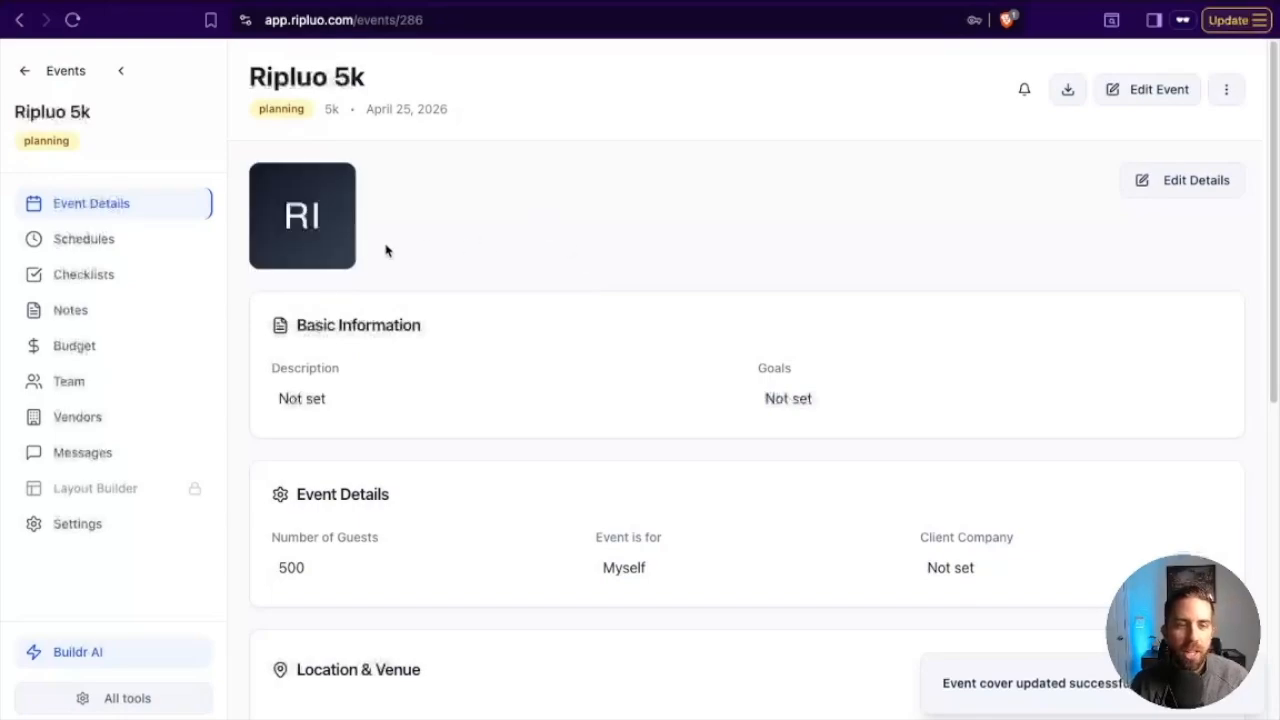
scroll(506, 494, down, 4)
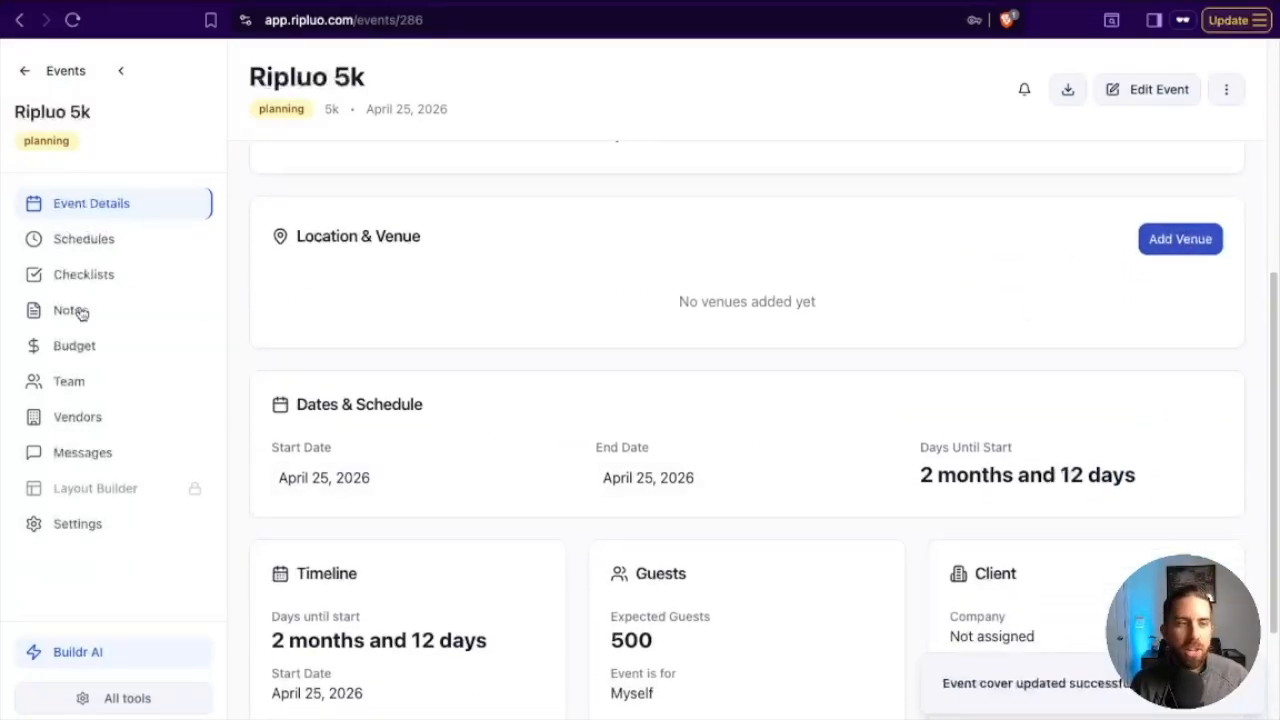